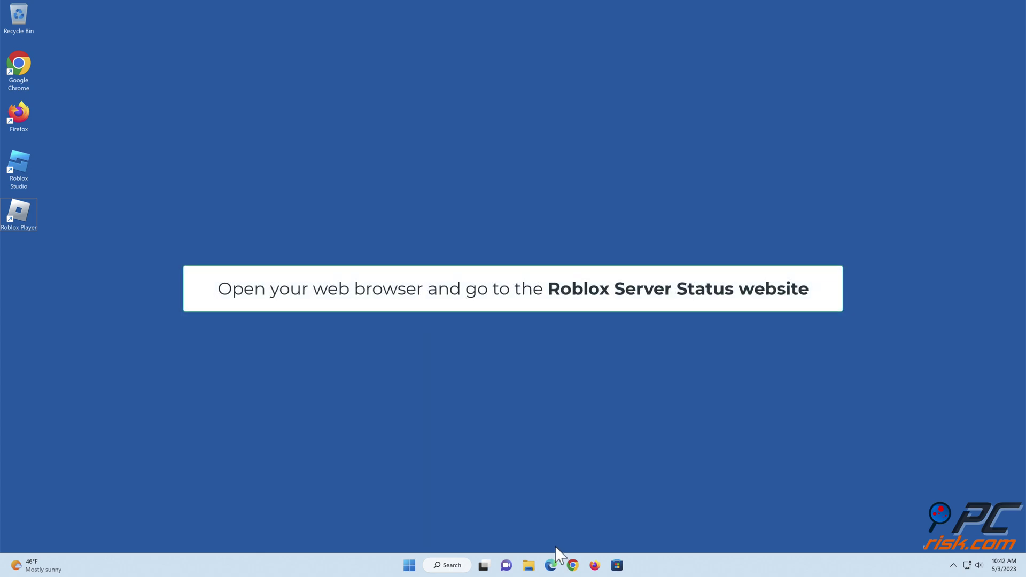
# Load status.roblox.com in Chrome, confirm all Roblox systems are operational, then close Chrome.
pyautogui.click(574, 565)
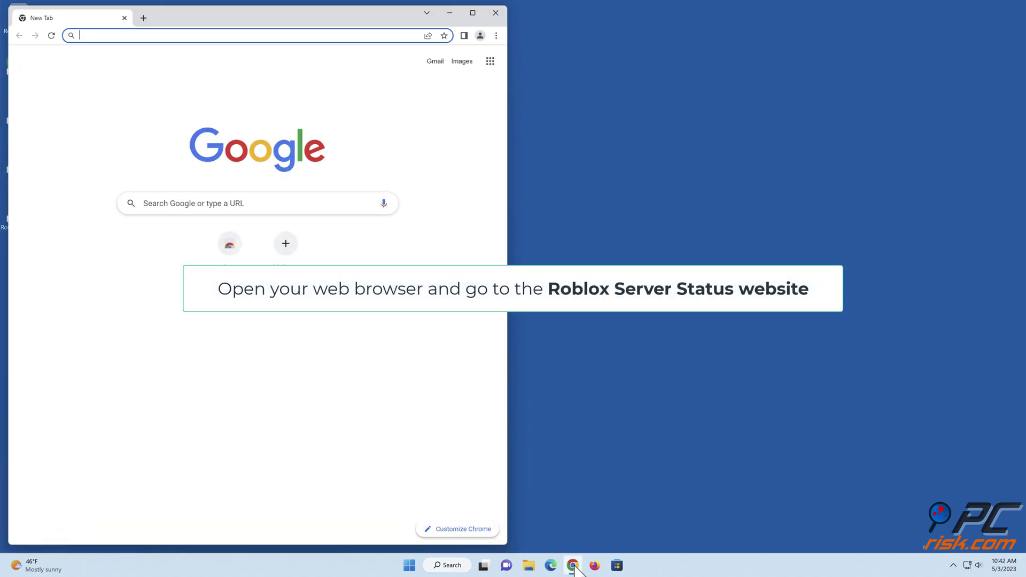
pyautogui.write('https://status.roblox.com/')
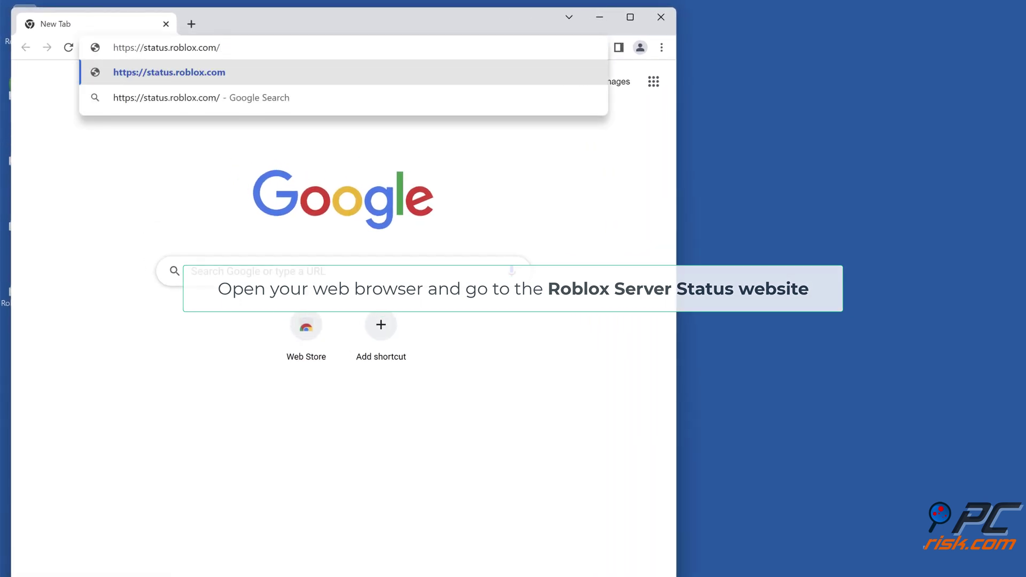
pyautogui.press('Return')
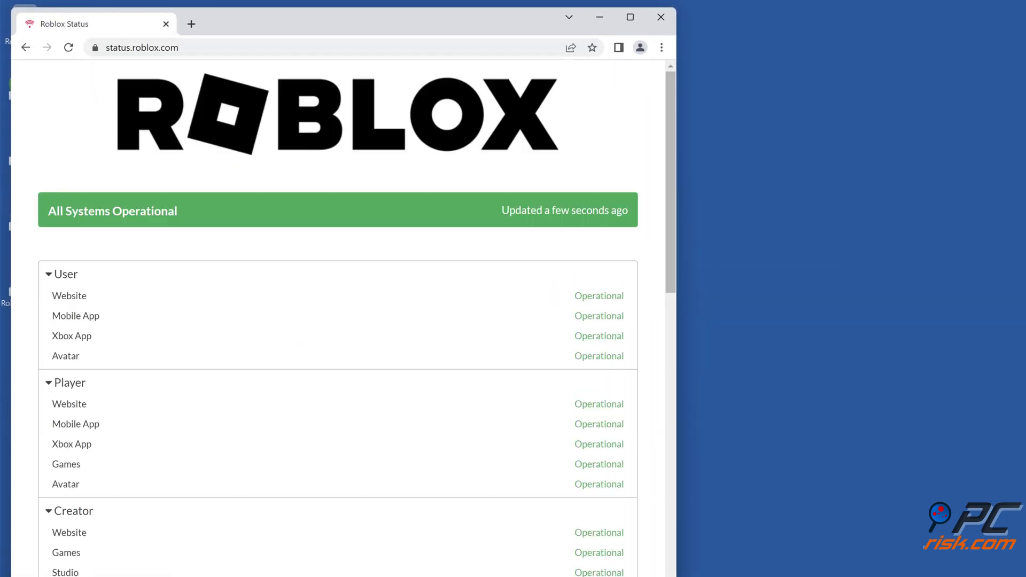
pyautogui.scroll(-5, 512, 395)
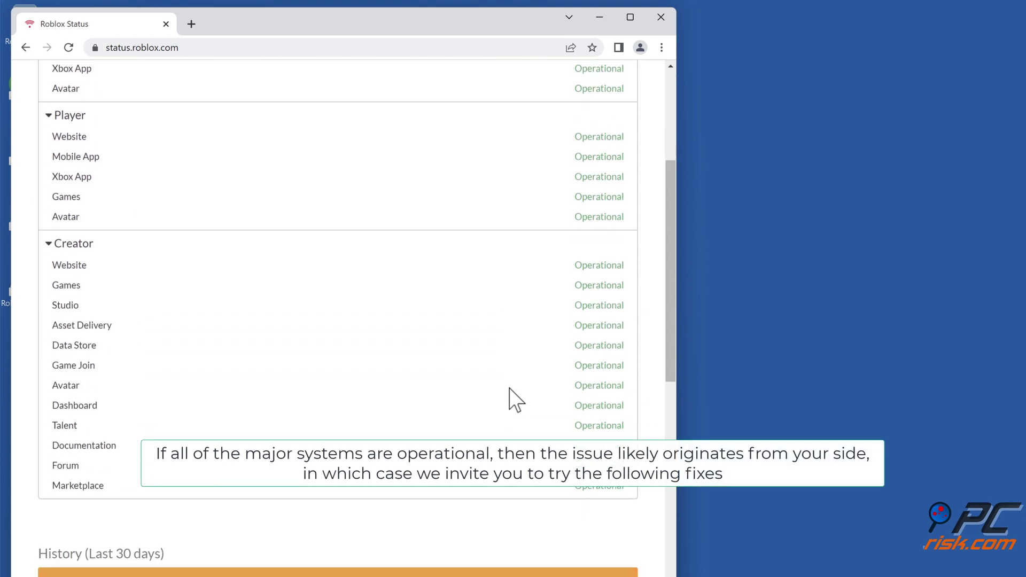
pyautogui.scroll(-7, 510, 390)
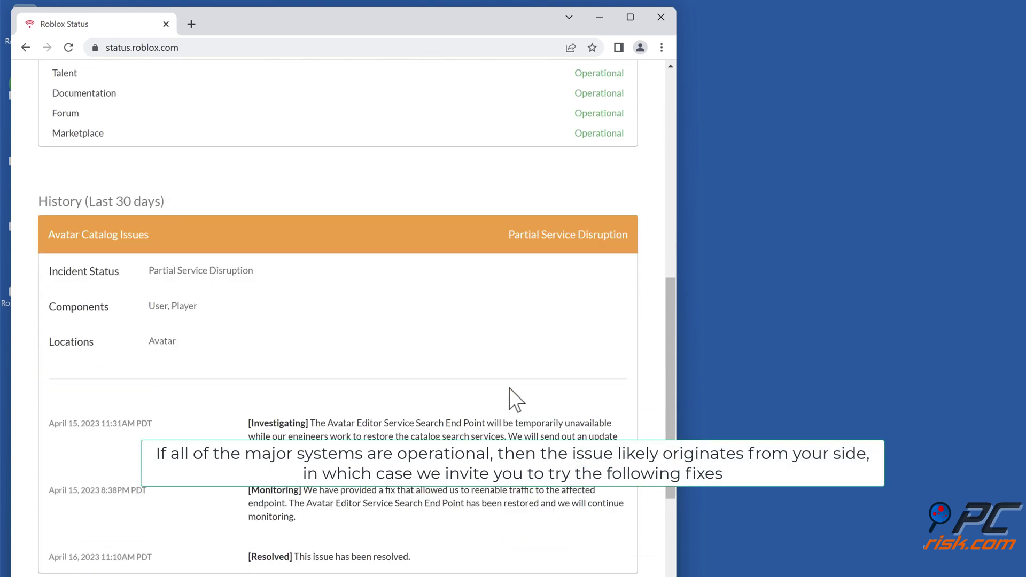
pyautogui.scroll(-3, 510, 399)
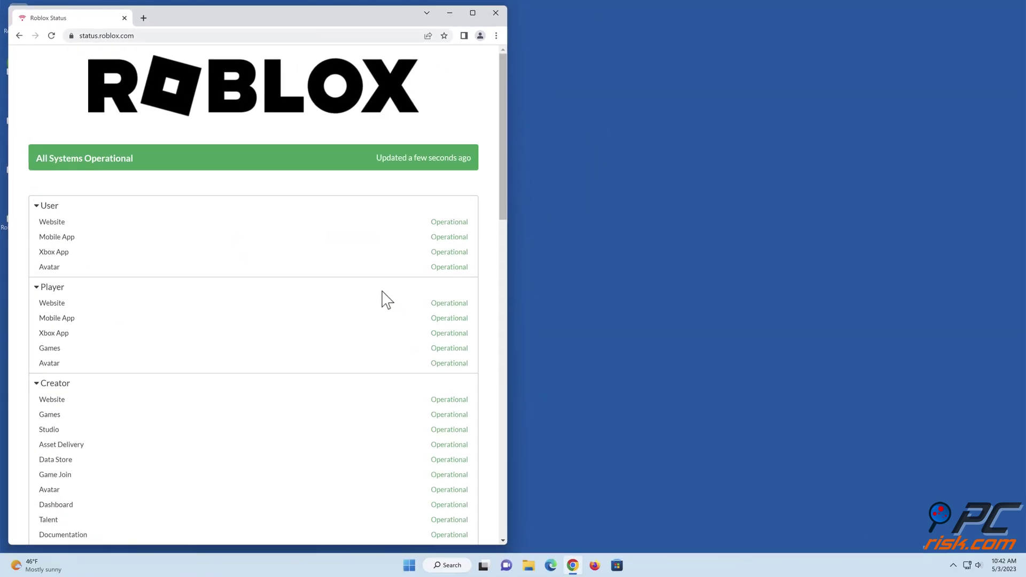
pyautogui.click(496, 13)
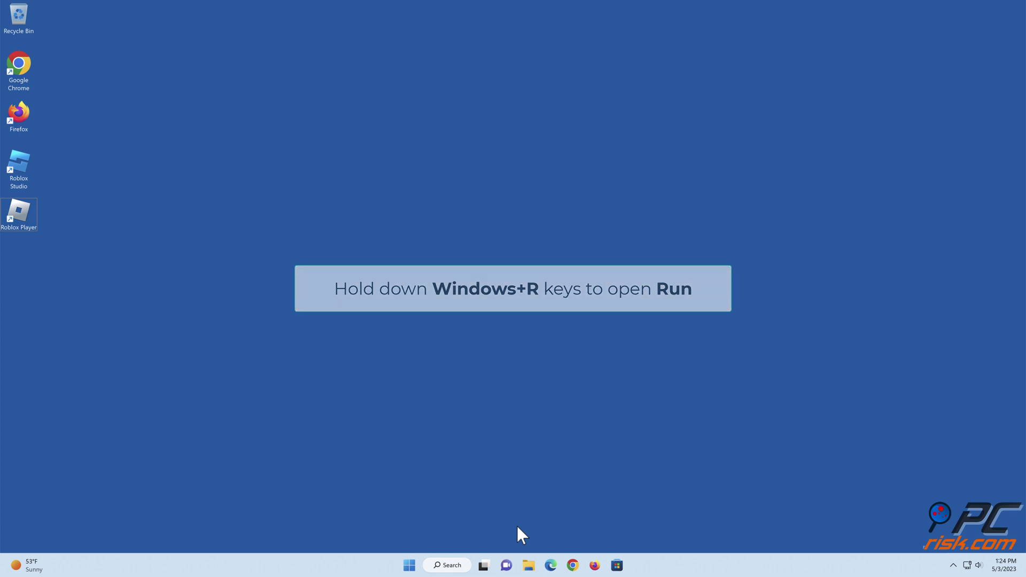
# Open the %temp%\roblox folder through the Run dialog.
pyautogui.press('super+r')
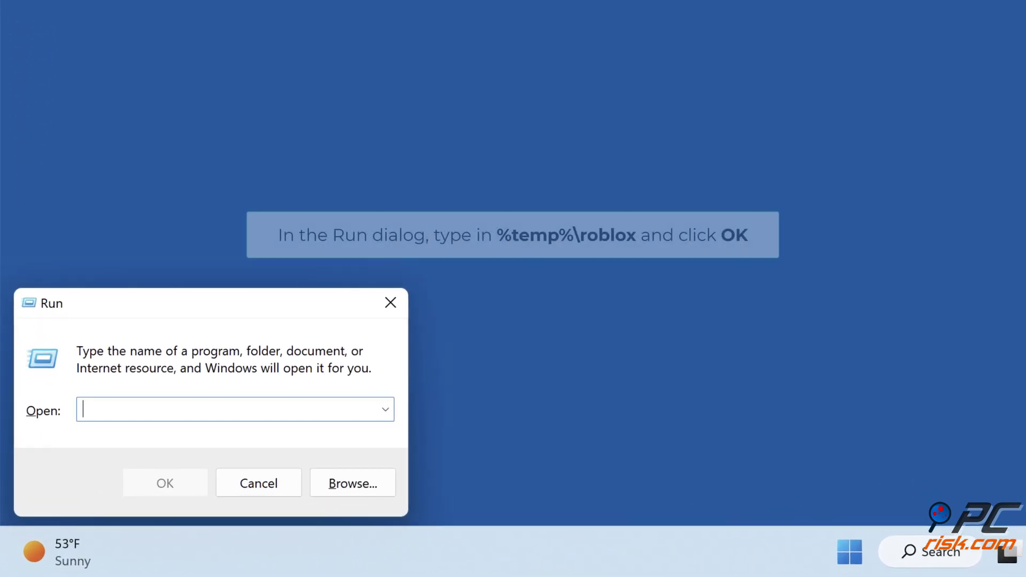
pyautogui.write('%tem')
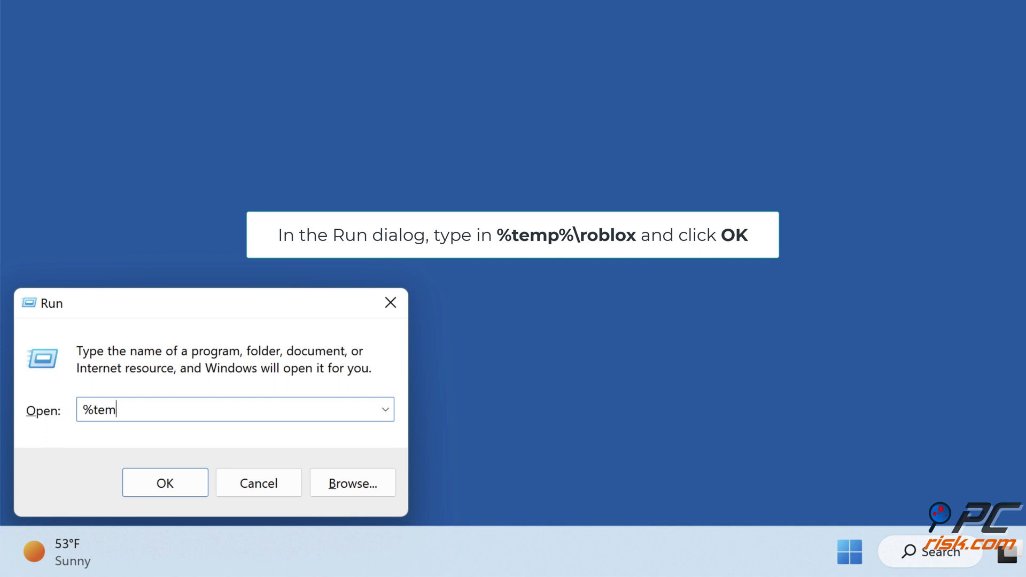
pyautogui.write('p%\\roblox')
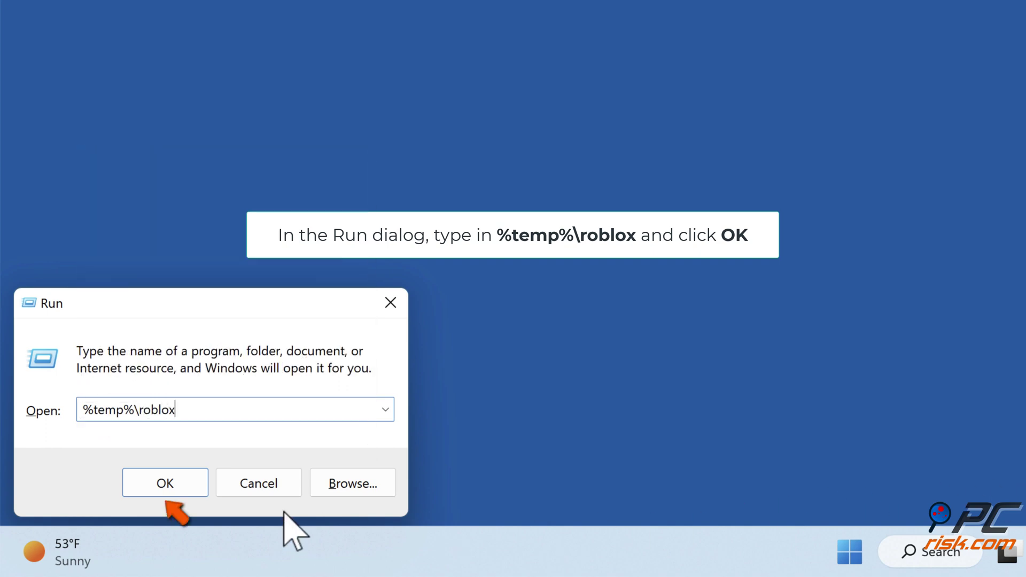
pyautogui.click(166, 484)
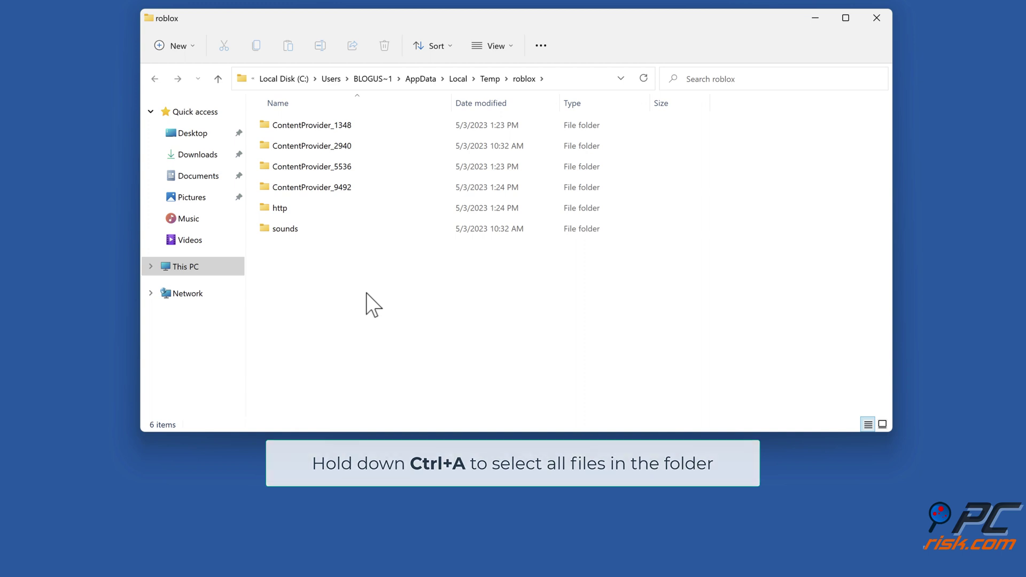
# Delete all six folders in the roblox temp folder and close File Explorer.
pyautogui.hotkey('ctrl', 'a')
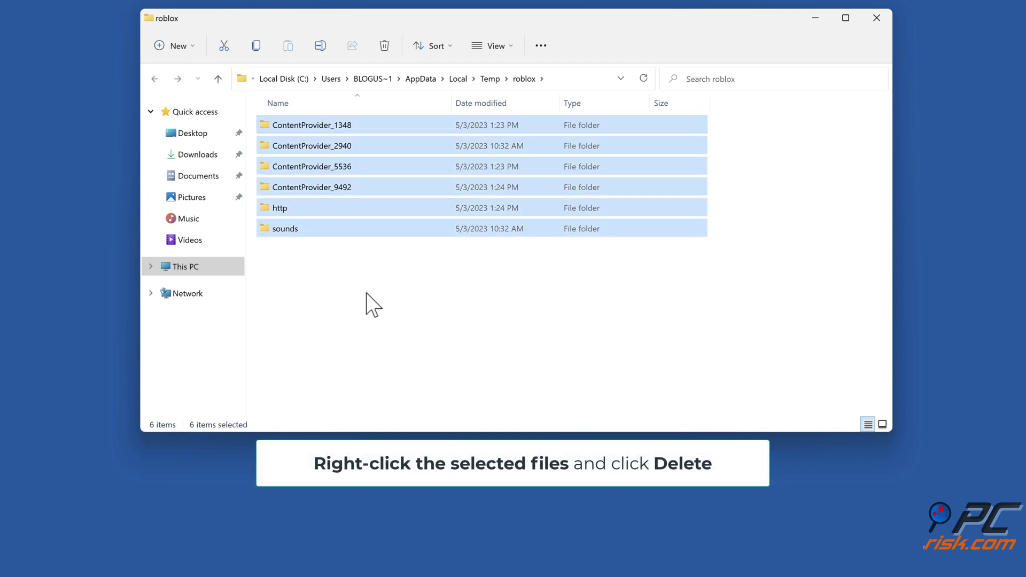
pyautogui.rightClick(349, 229)
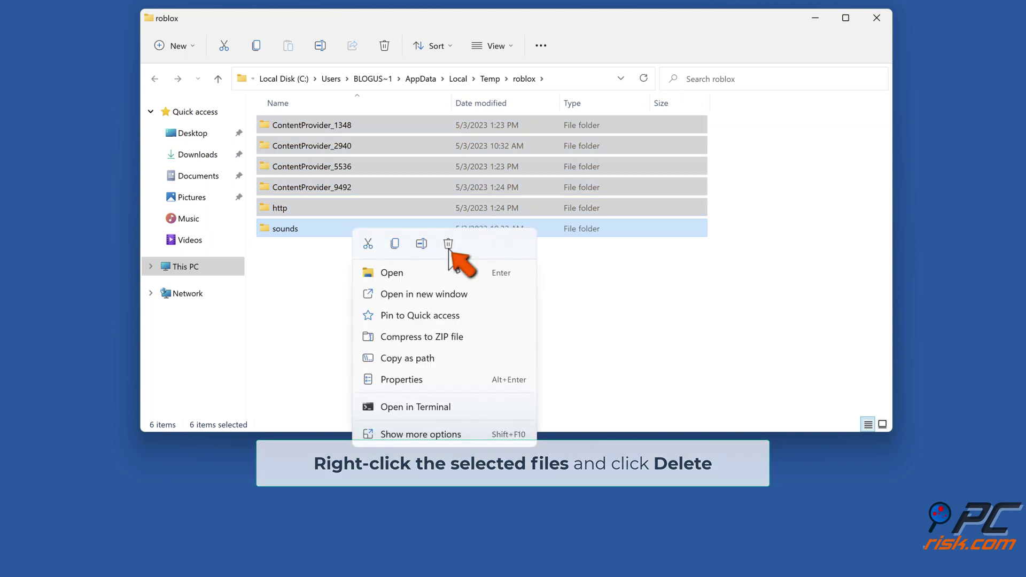
pyautogui.click(449, 245)
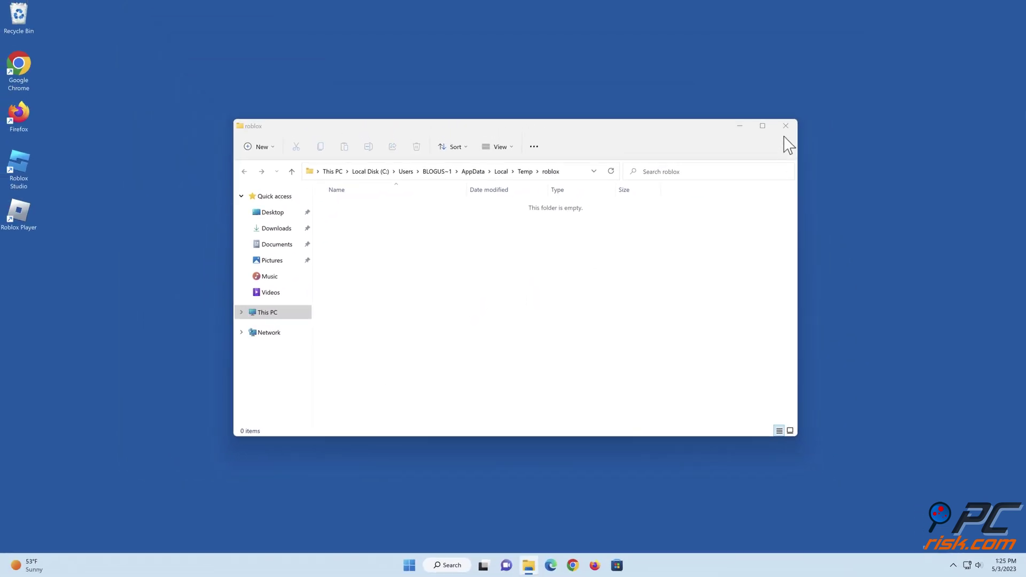
pyautogui.click(810, 97)
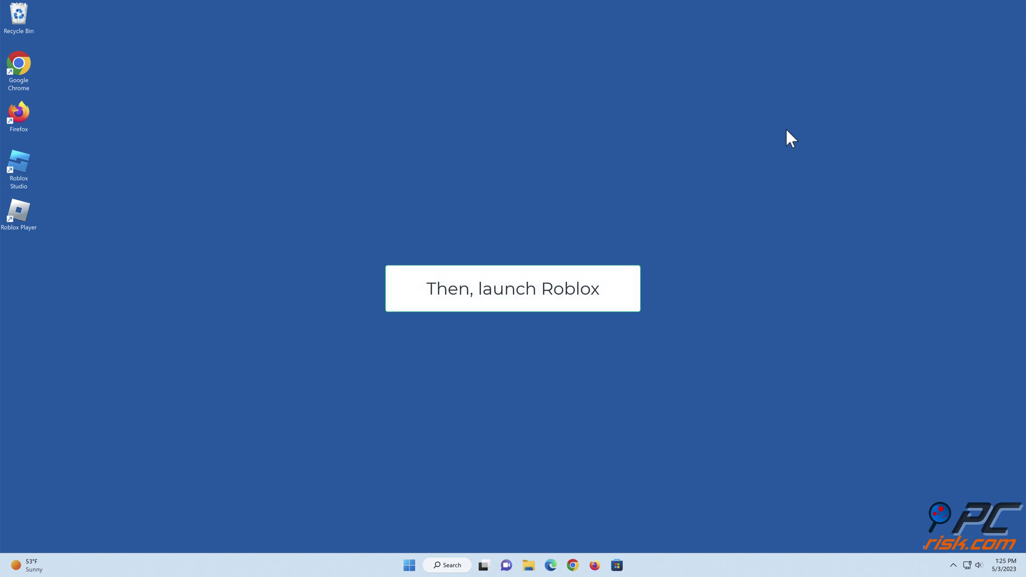
# Launch Roblox Player and log out of the account, confirming the logout.
pyautogui.doubleClick(24, 212)
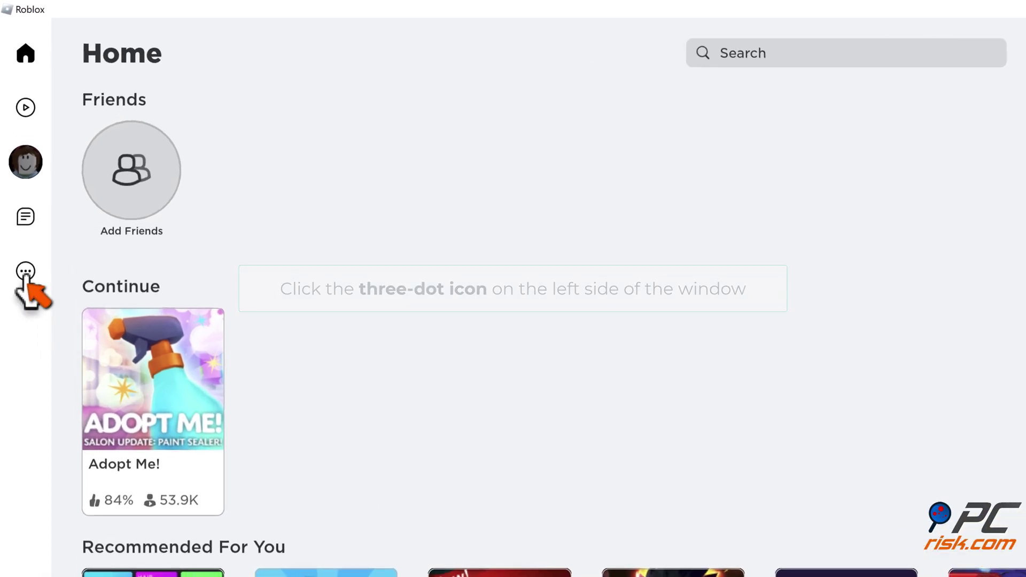
pyautogui.click(26, 273)
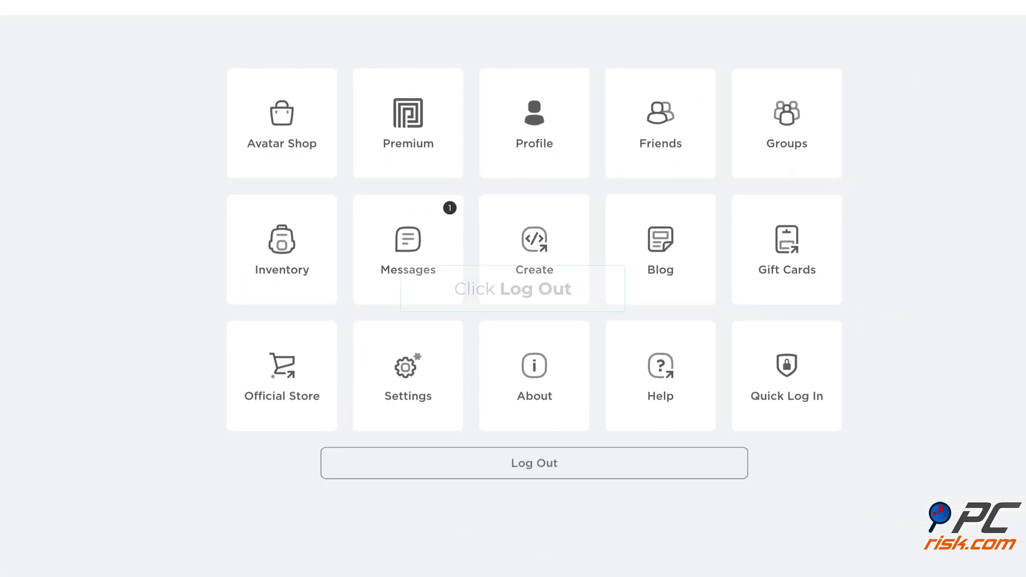
pyautogui.click(534, 468)
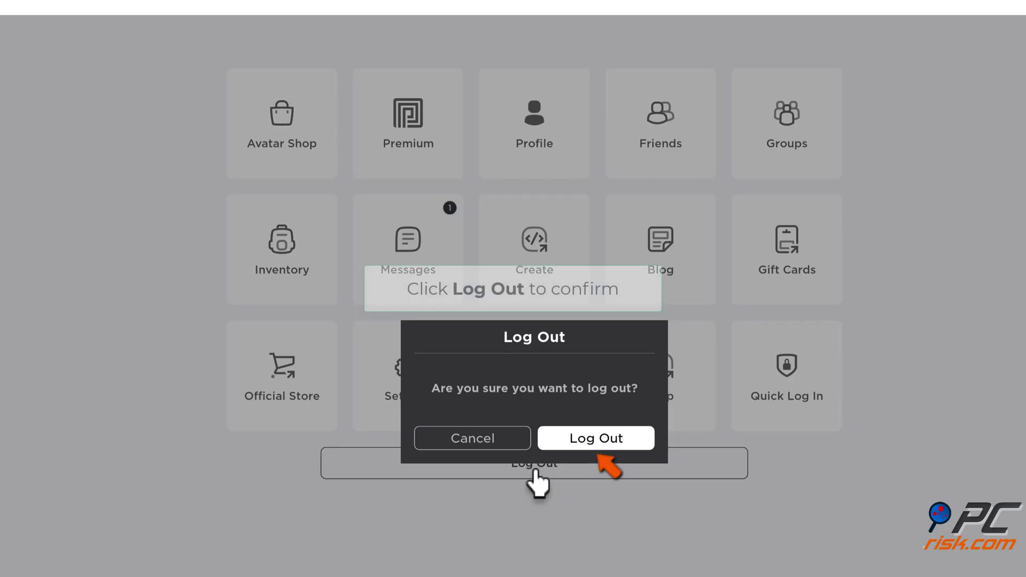
pyautogui.click(597, 447)
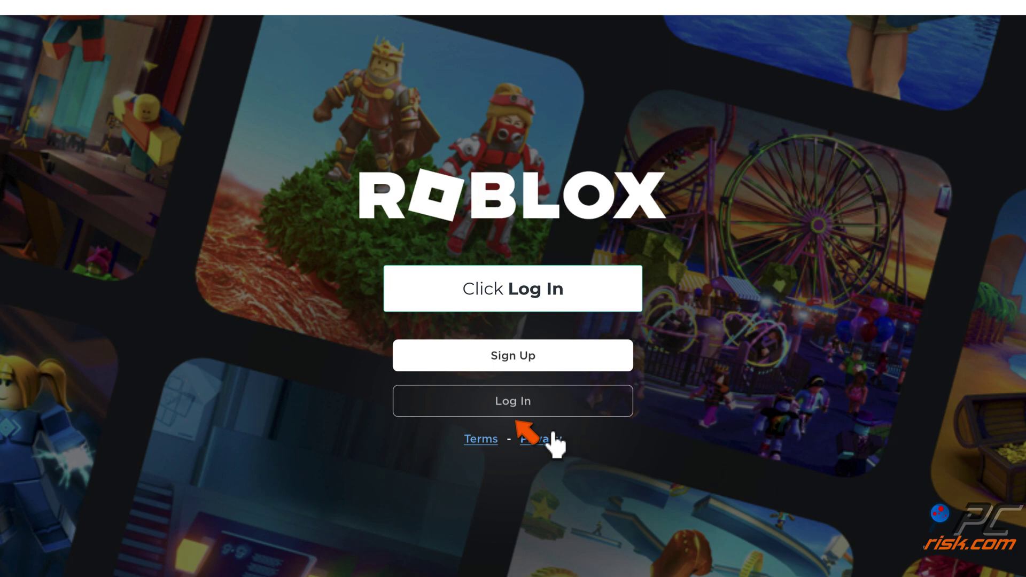
# Log back into Roblox with the account password, then close Roblox once Home loads.
pyautogui.click(511, 412)
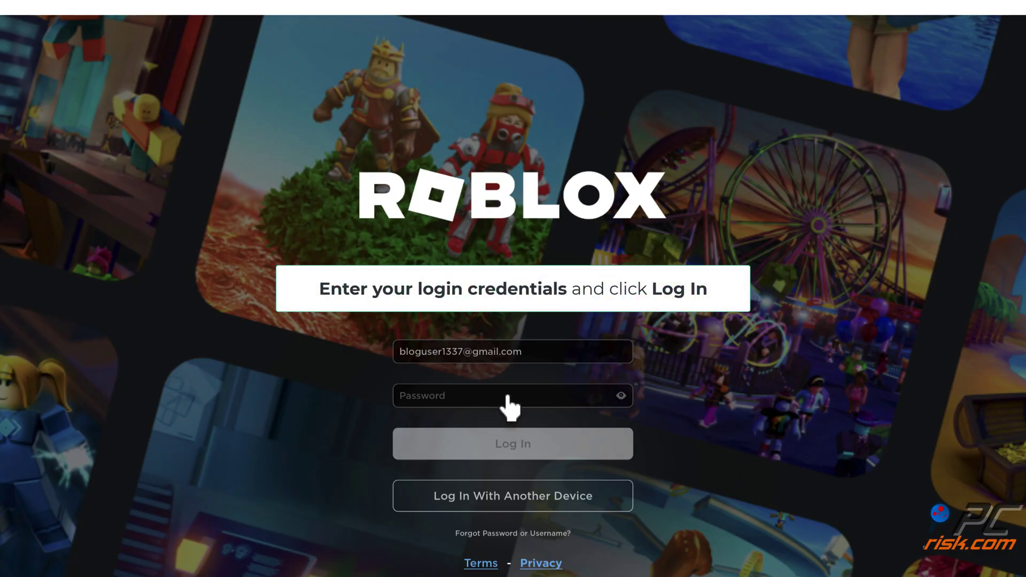
pyautogui.click(501, 396)
pyautogui.write('•••')
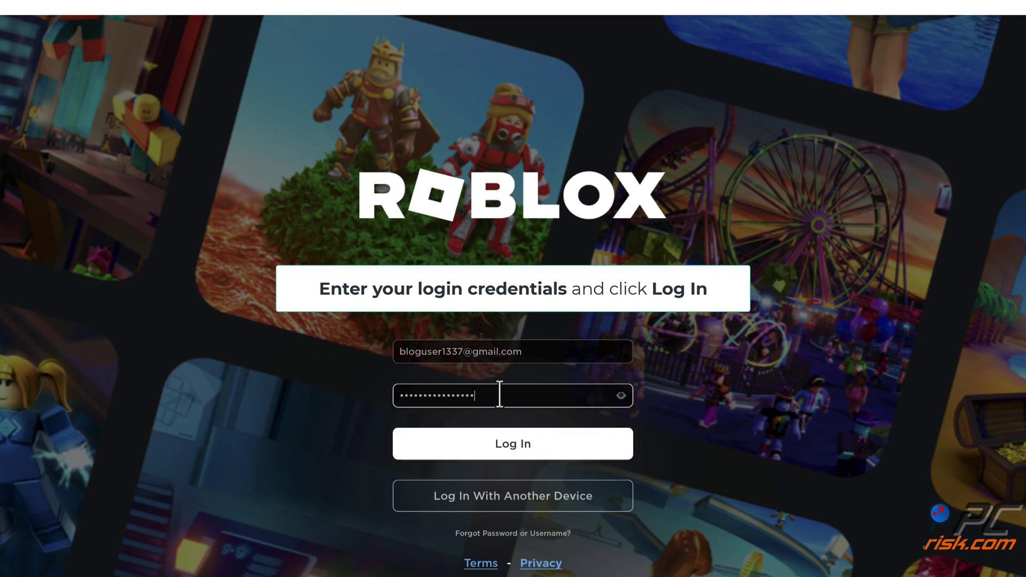
pyautogui.click(514, 449)
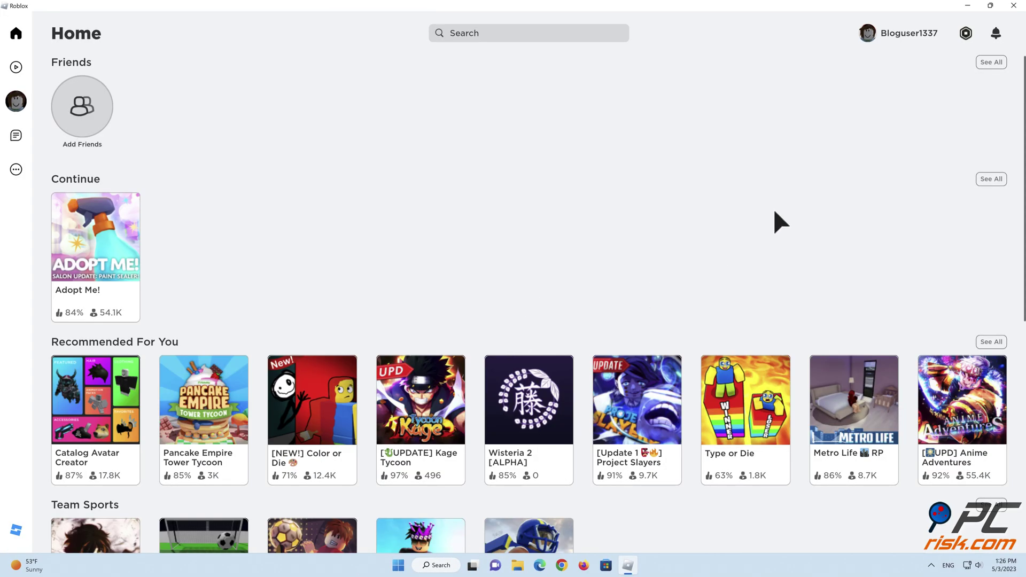
pyautogui.click(1014, 6)
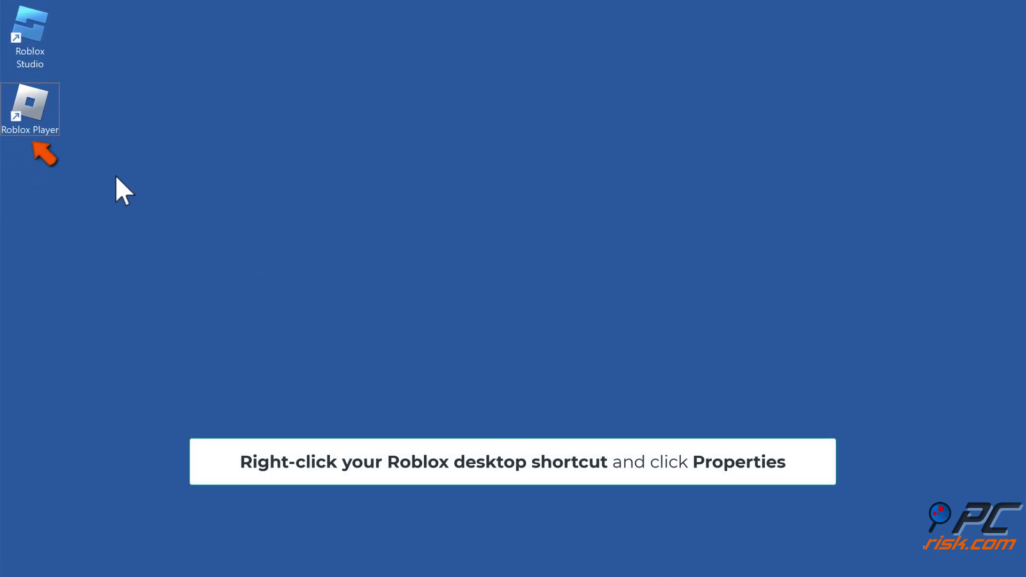
# Open Properties for the Roblox Player desktop shortcut.
pyautogui.rightClick(44, 113)
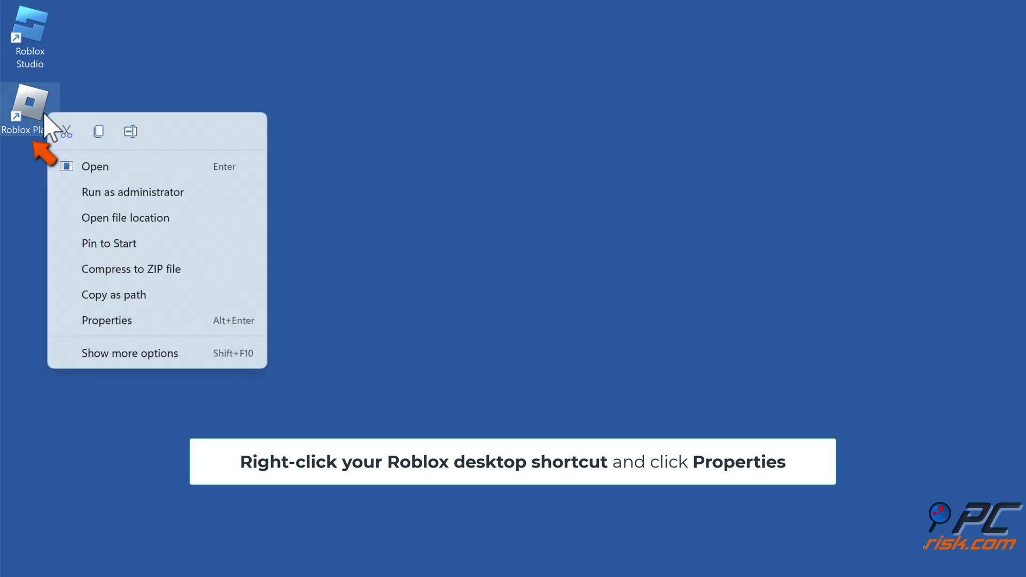
pyautogui.click(106, 320)
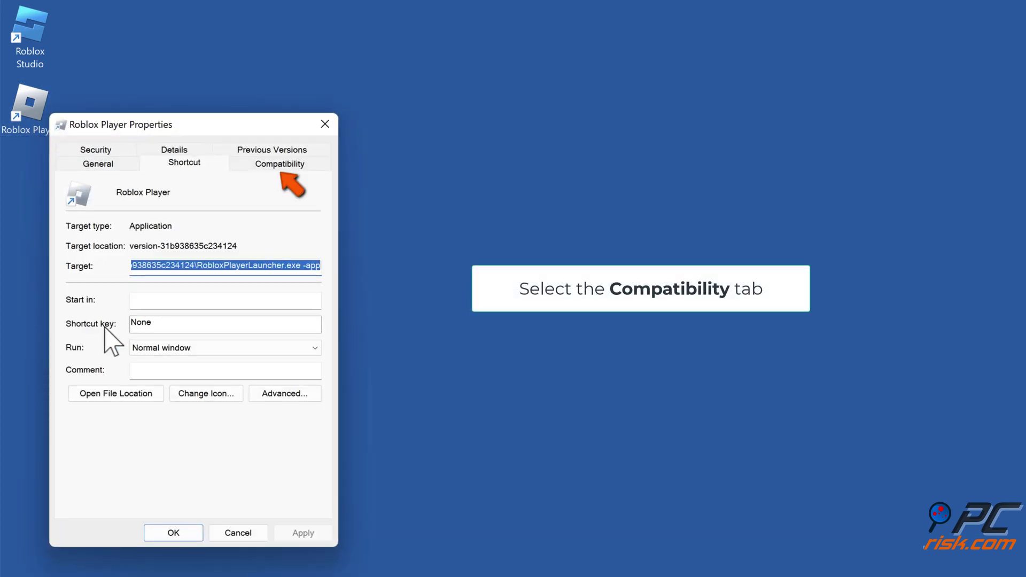
# Set Roblox Player to Windows 8 compatibility, disabled fullscreen optimizations, and run as administrator, then save.
pyautogui.click(279, 165)
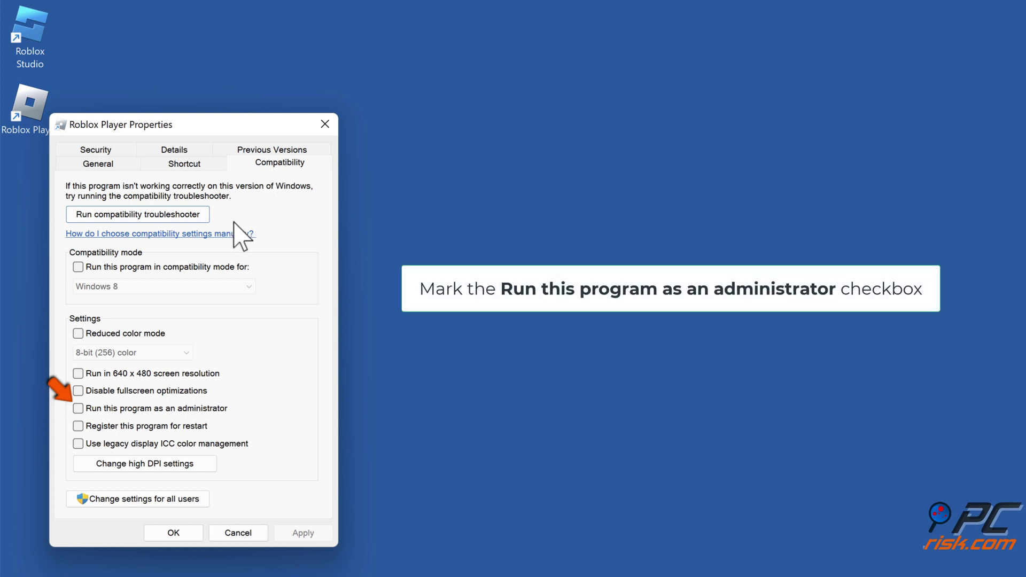
pyautogui.click(79, 409)
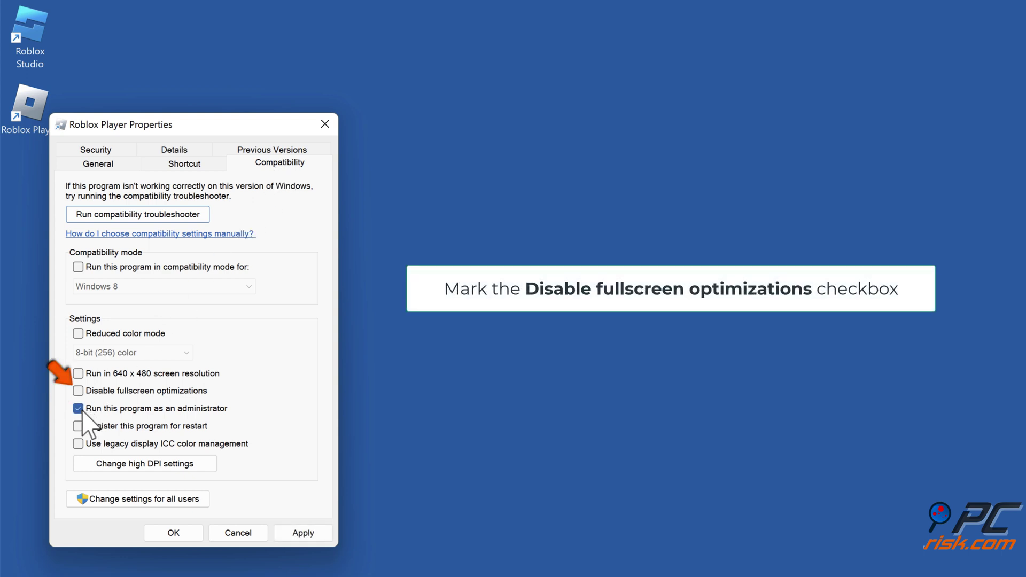
pyautogui.click(78, 391)
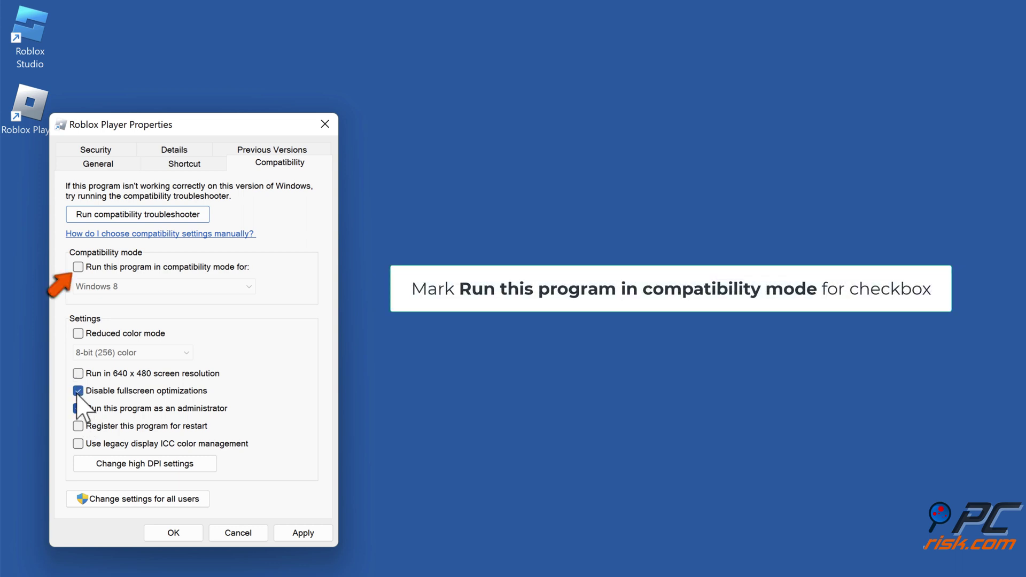
pyautogui.click(78, 269)
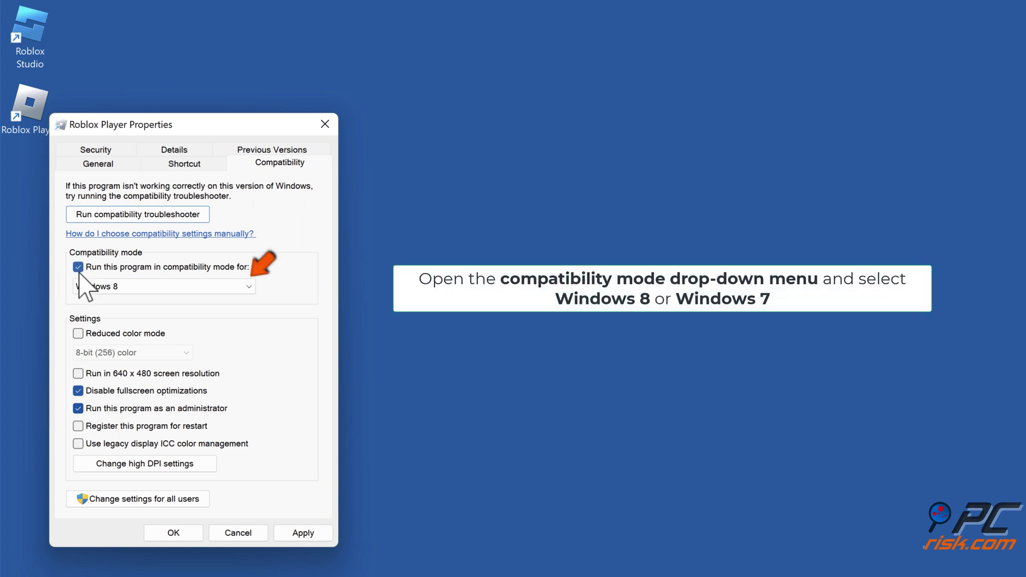
pyautogui.click(249, 288)
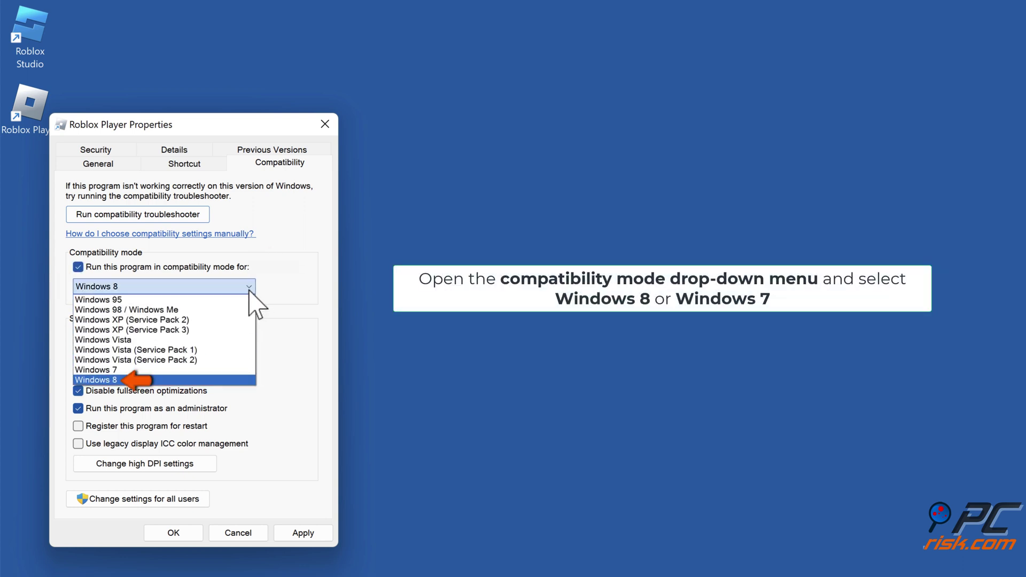
pyautogui.click(128, 379)
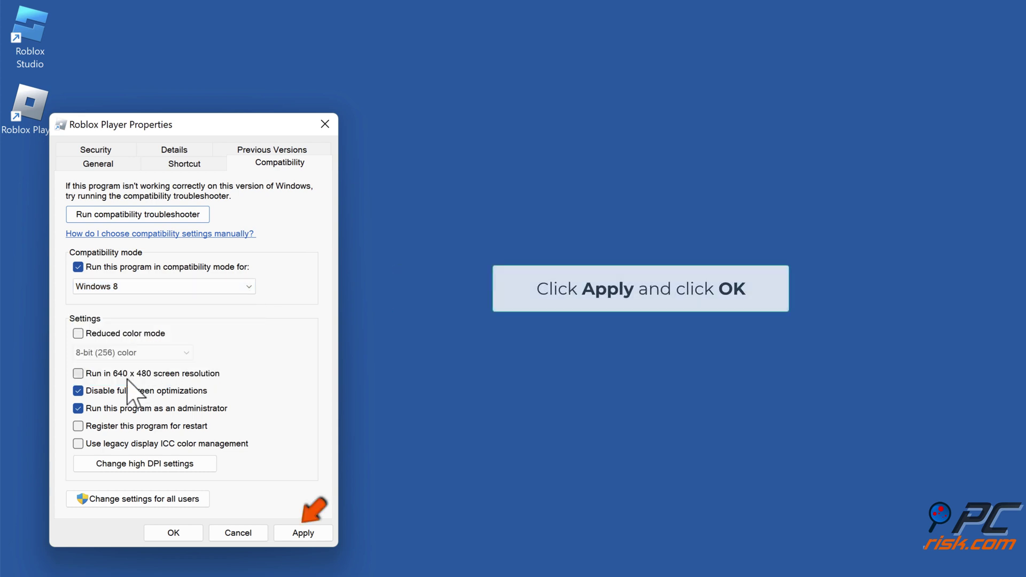
pyautogui.click(303, 535)
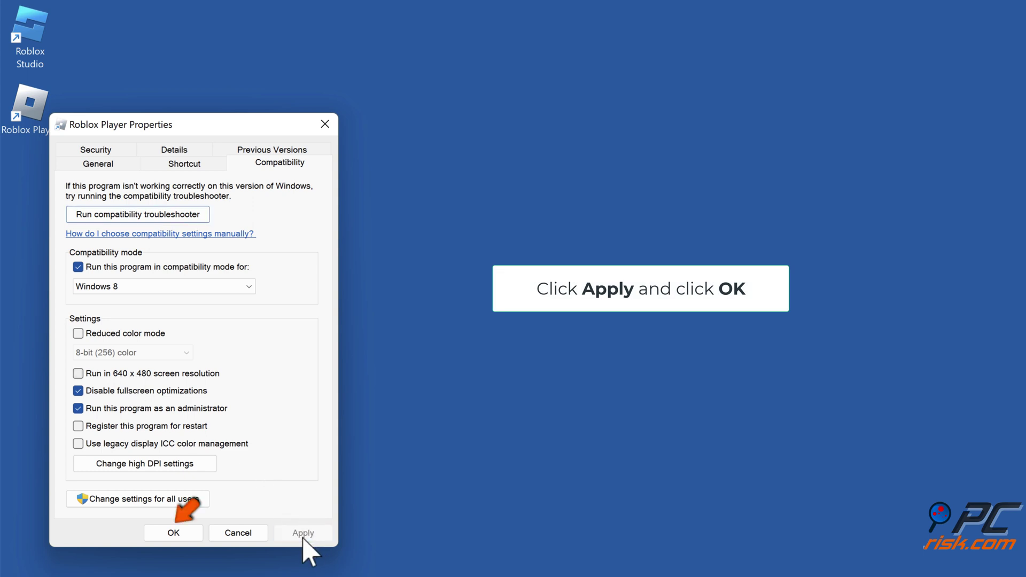
pyautogui.click(176, 535)
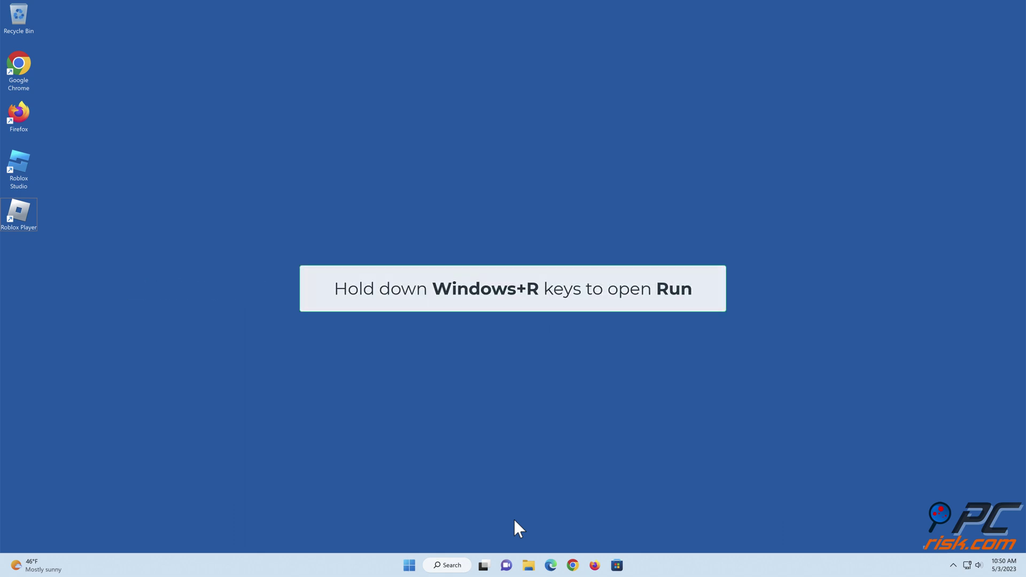
# Open the Run dialog with firewall.cpl entered.
pyautogui.press('super+r')
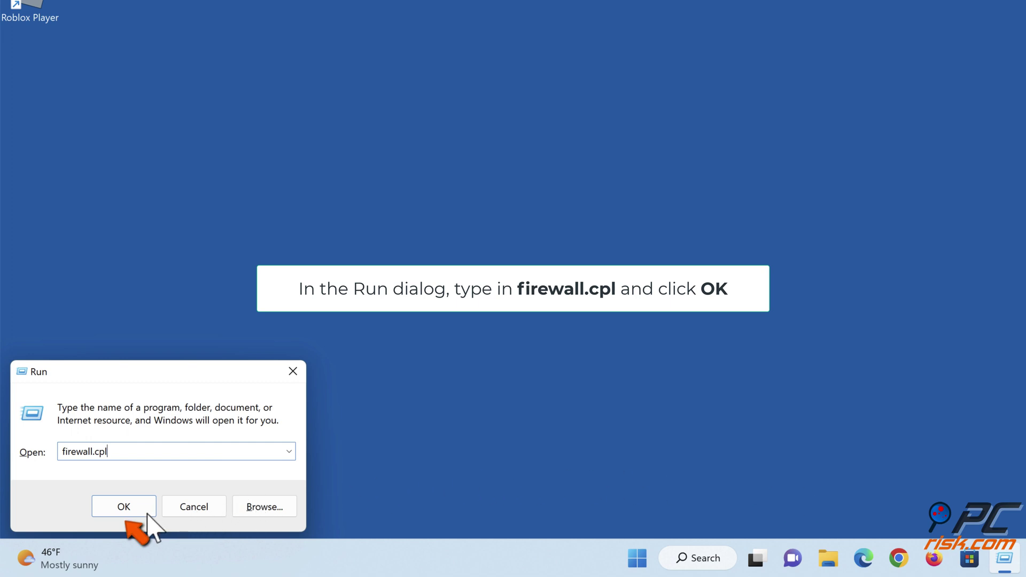
# Launch firewall.cpl, open the allowed apps list, and unlock it with Change settings.
pyautogui.click(128, 514)
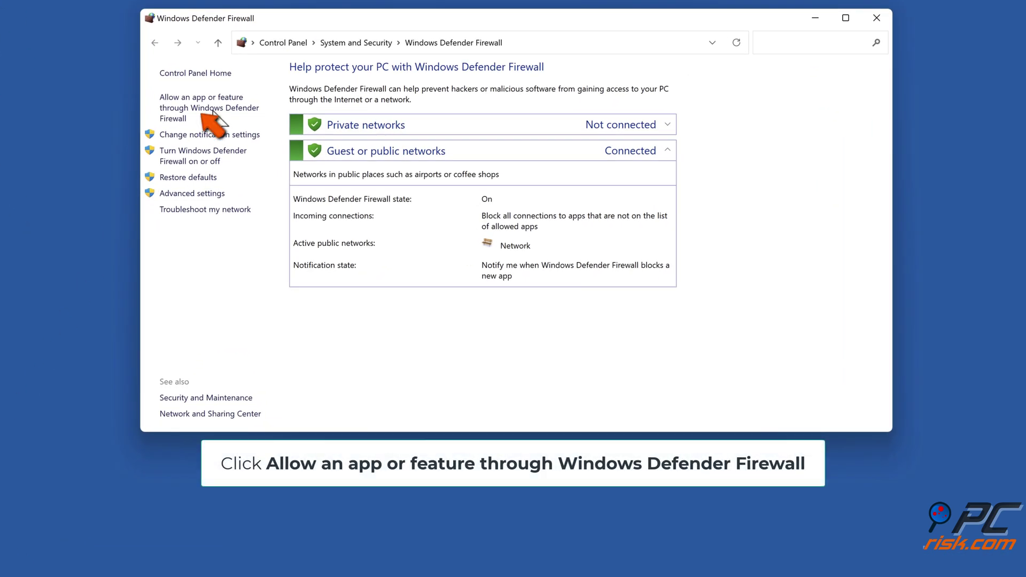
pyautogui.click(212, 109)
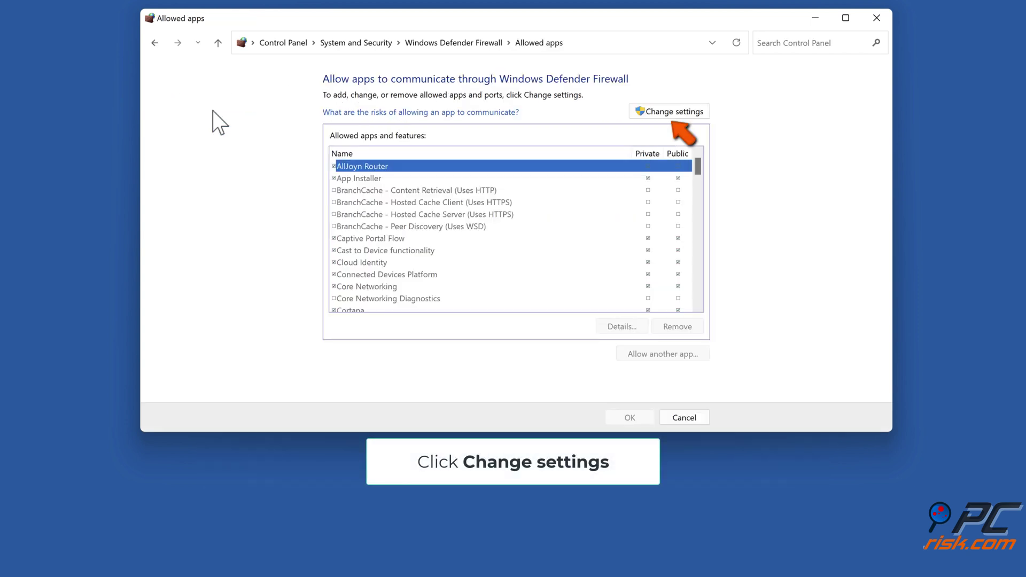
pyautogui.click(675, 115)
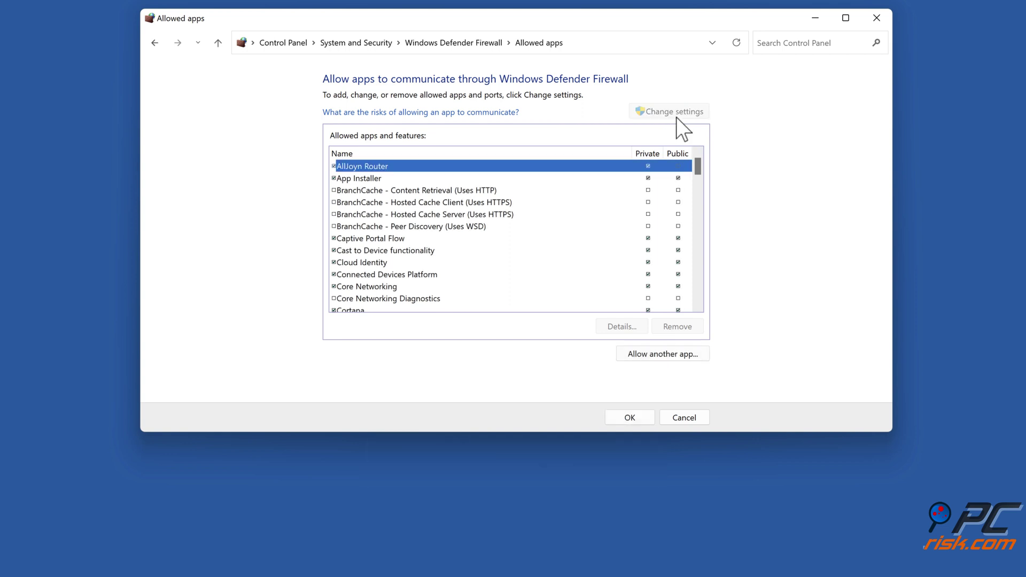
pyautogui.scroll(-10, 614, 190)
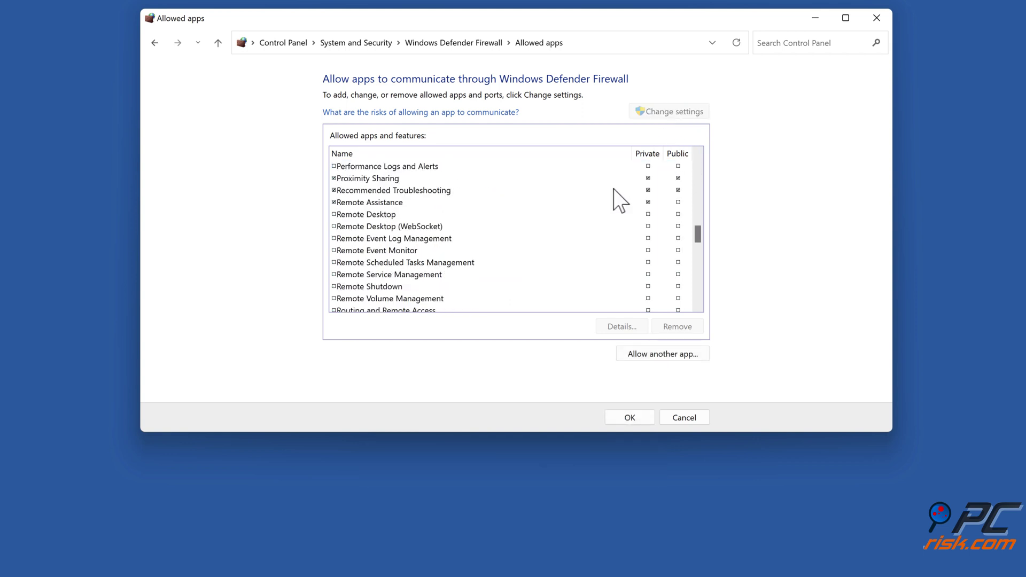
pyautogui.scroll(-3, 619, 200)
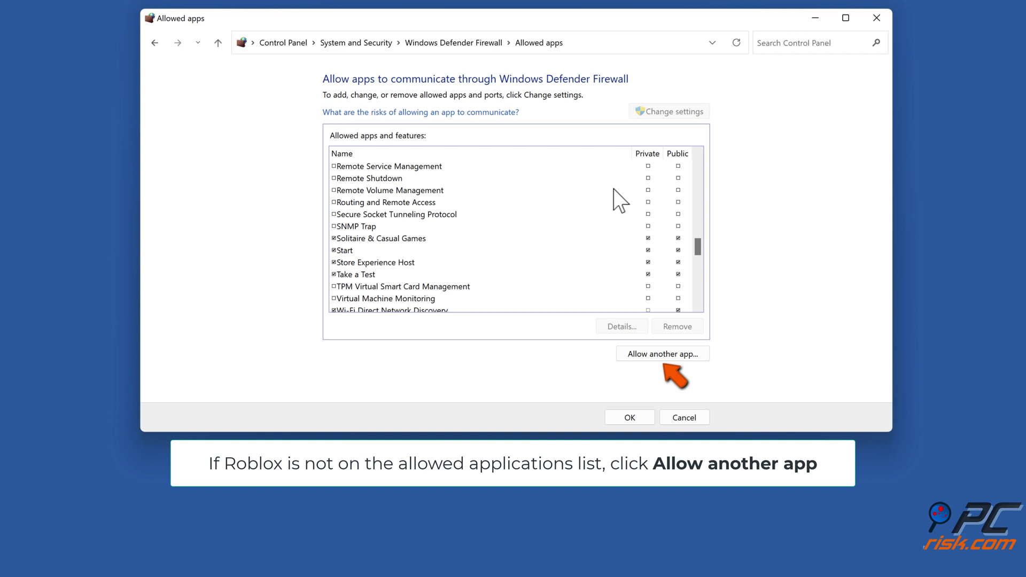
# Add RobloxPlayerBeta from %localappdata%\Roblox\Versions\<latest> as Roblox Game Client.
pyautogui.click(662, 358)
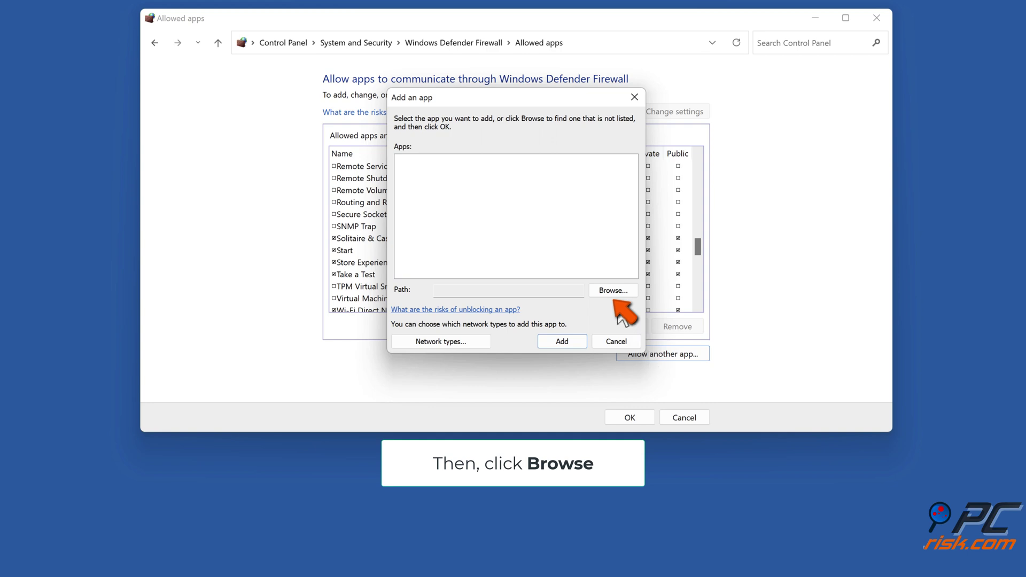
pyautogui.click(612, 292)
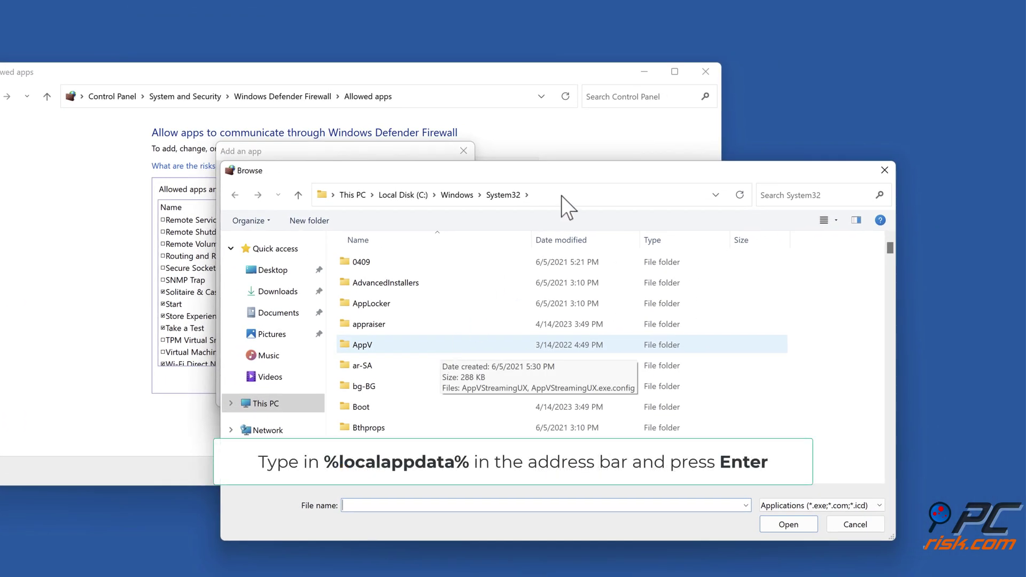
pyautogui.click(561, 195)
pyautogui.write('%localappdata%')
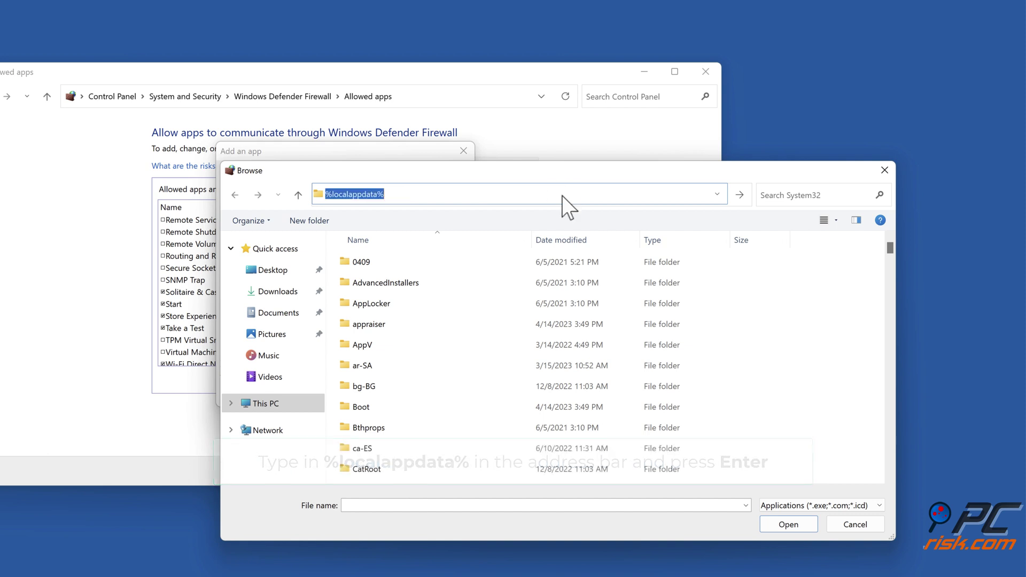
pyautogui.press('Return')
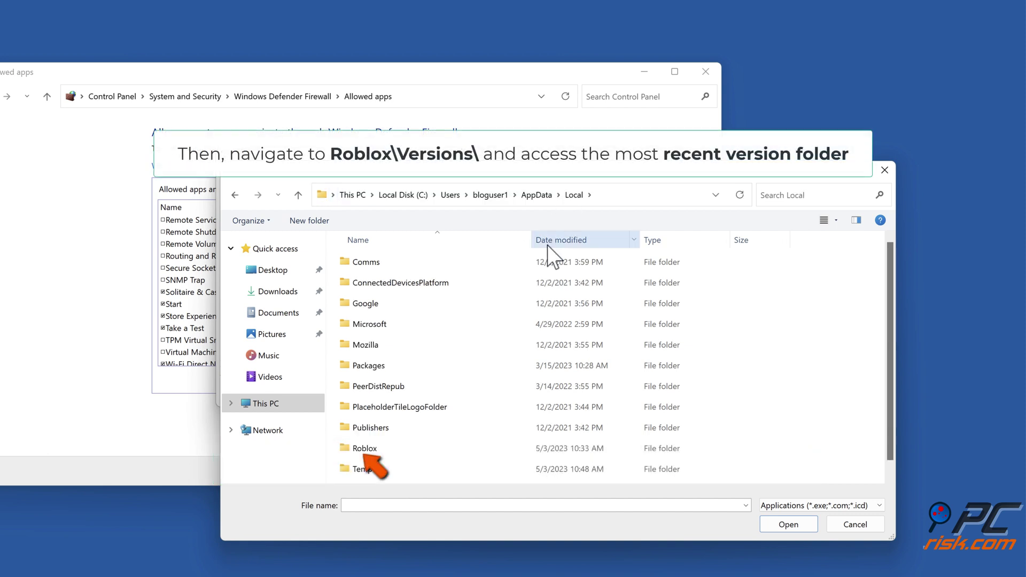
pyautogui.doubleClick(366, 448)
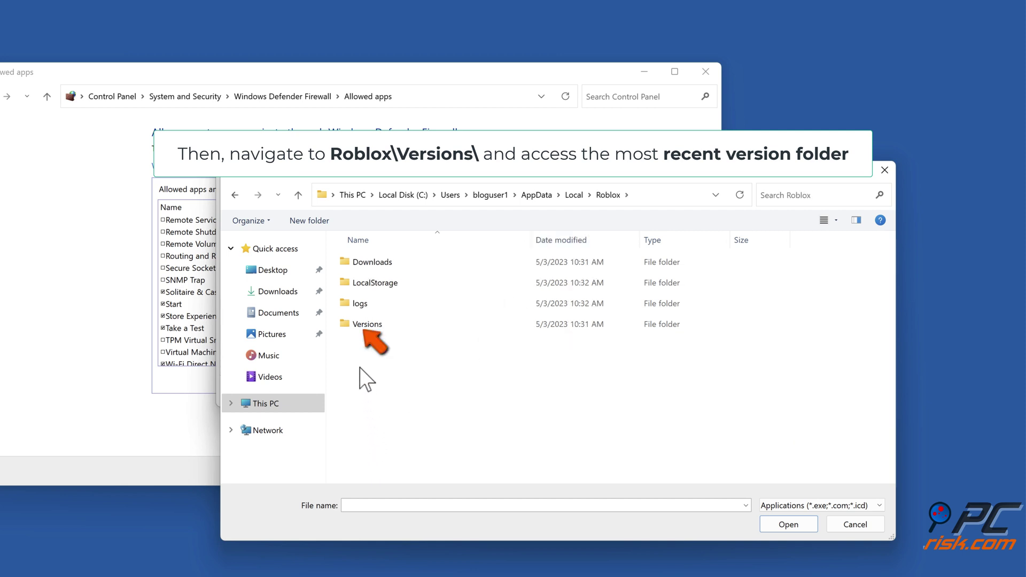
pyautogui.doubleClick(367, 324)
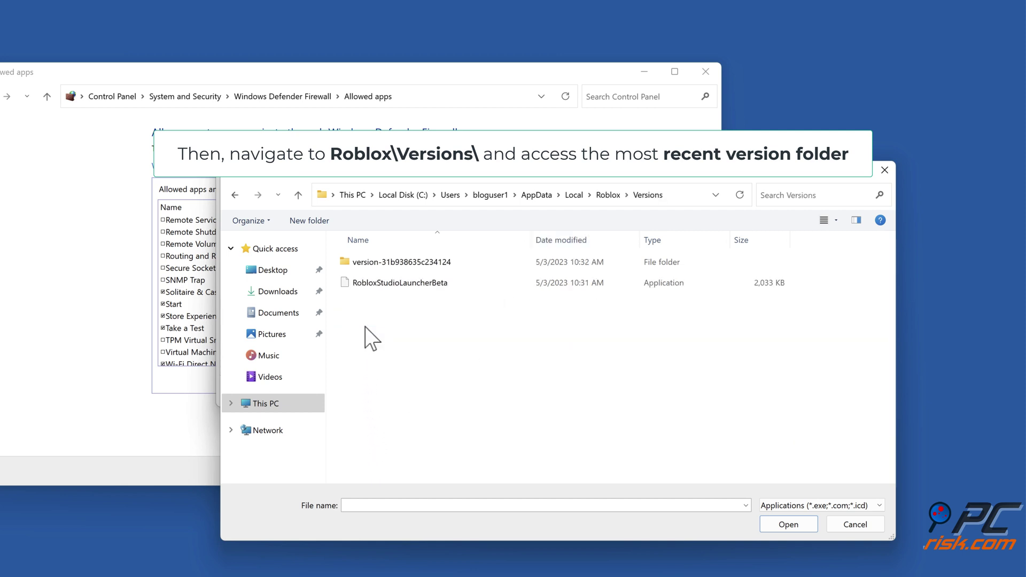
pyautogui.doubleClick(403, 263)
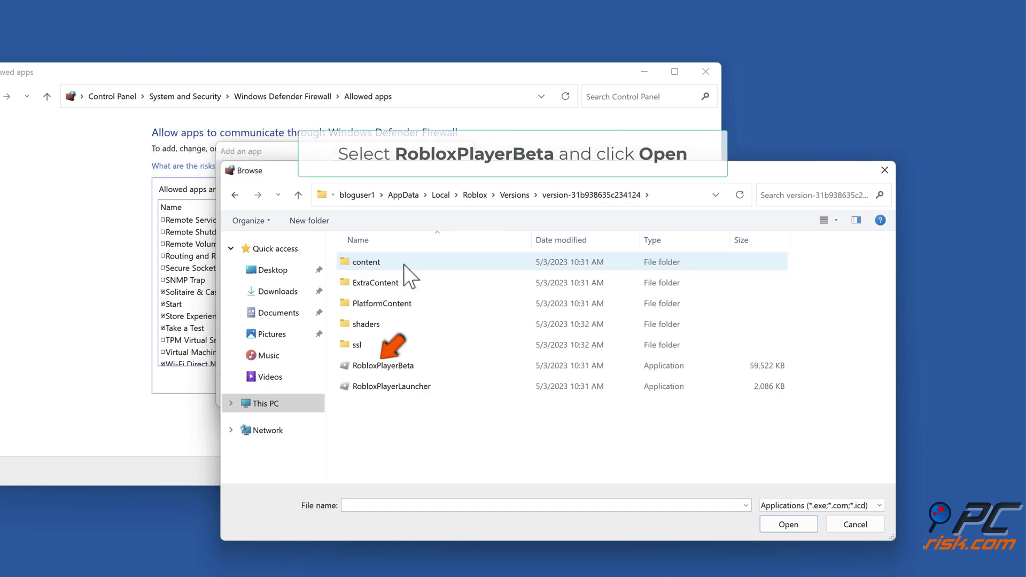
pyautogui.click(391, 369)
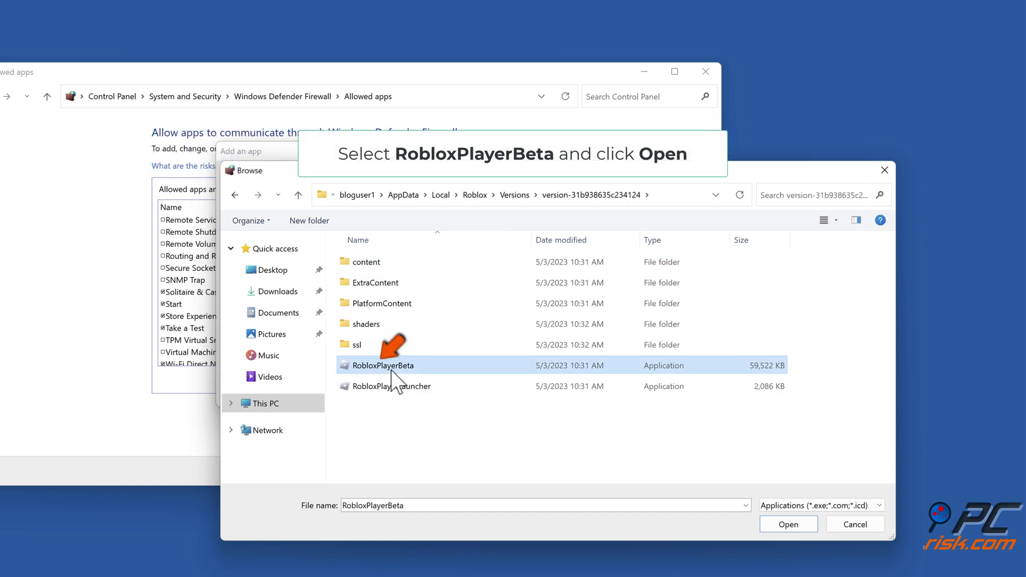
pyautogui.click(788, 526)
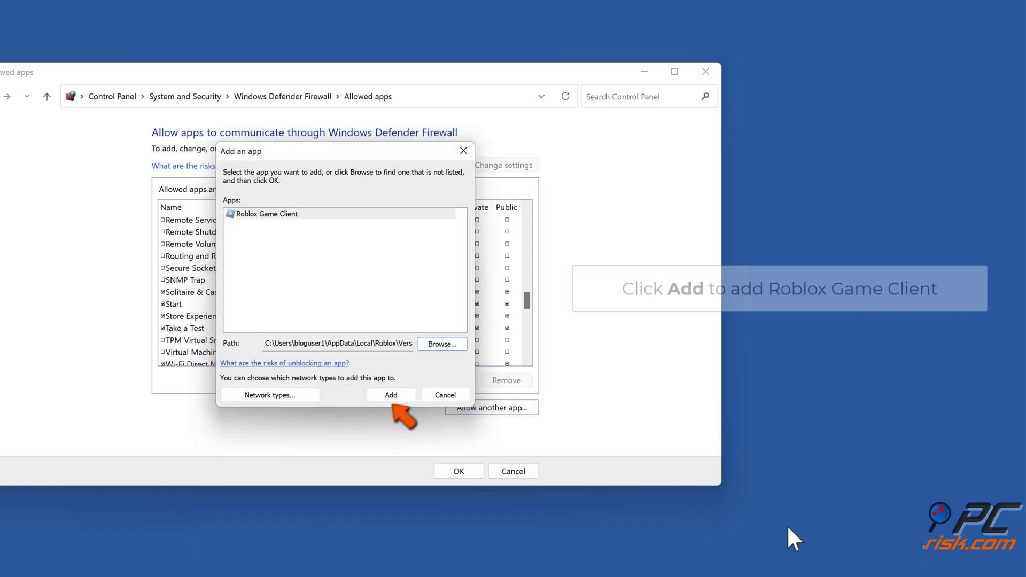
pyautogui.click(391, 395)
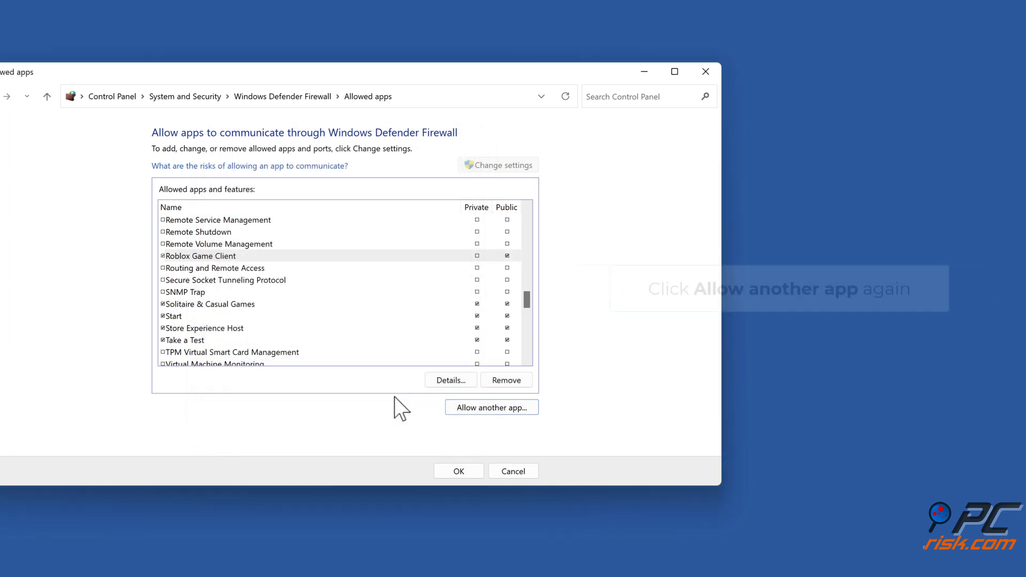
# Add RobloxPlayerLauncher from the Roblox version folder to the firewall's allowed apps list.
pyautogui.click(495, 408)
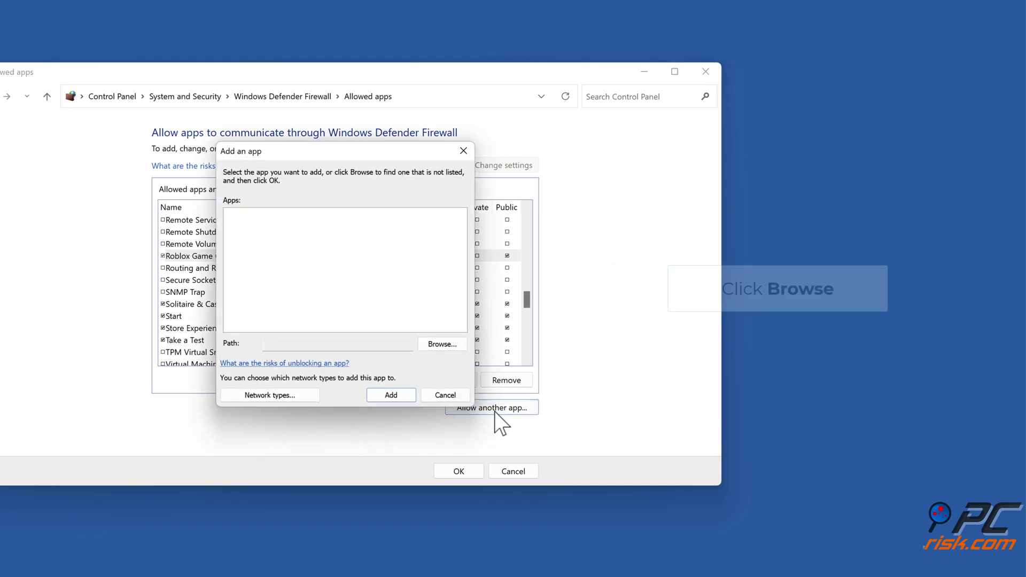
pyautogui.click(443, 346)
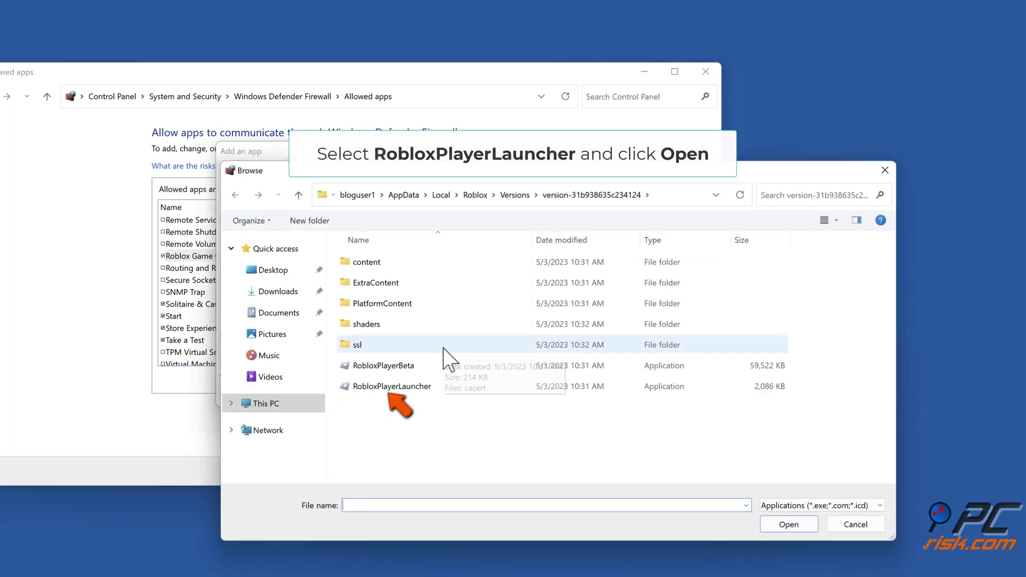
pyautogui.click(396, 391)
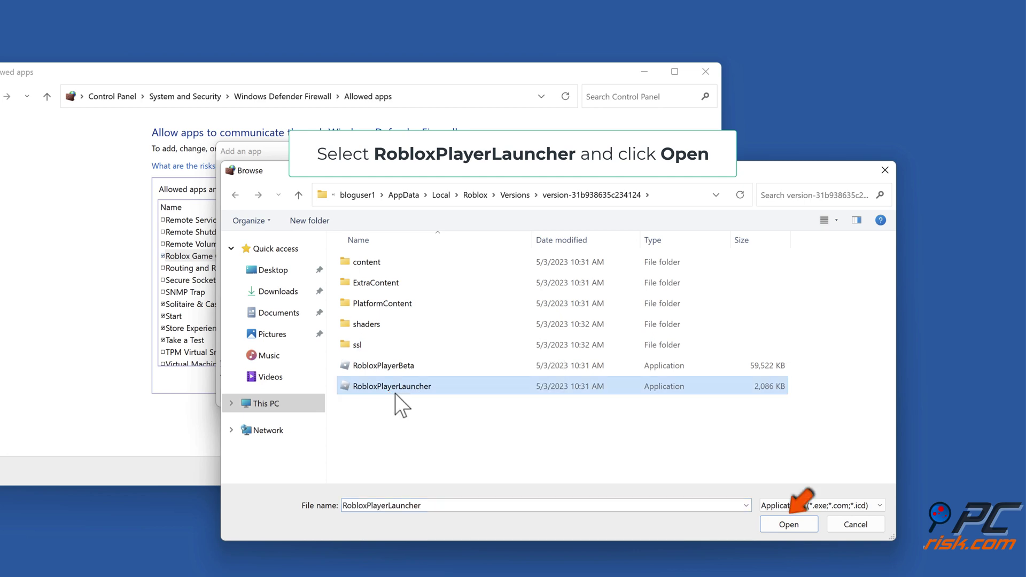
pyautogui.click(791, 528)
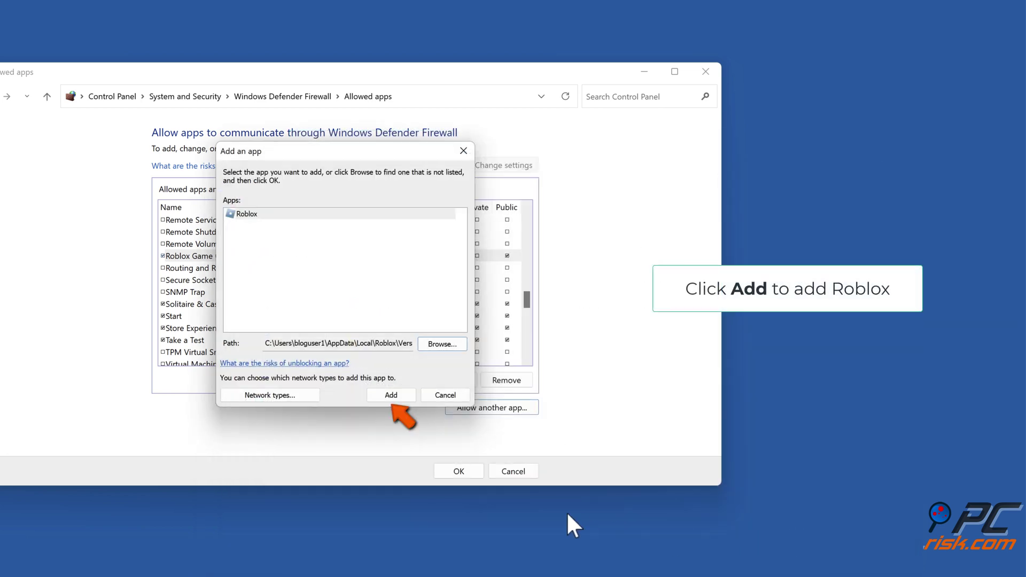
pyautogui.click(394, 397)
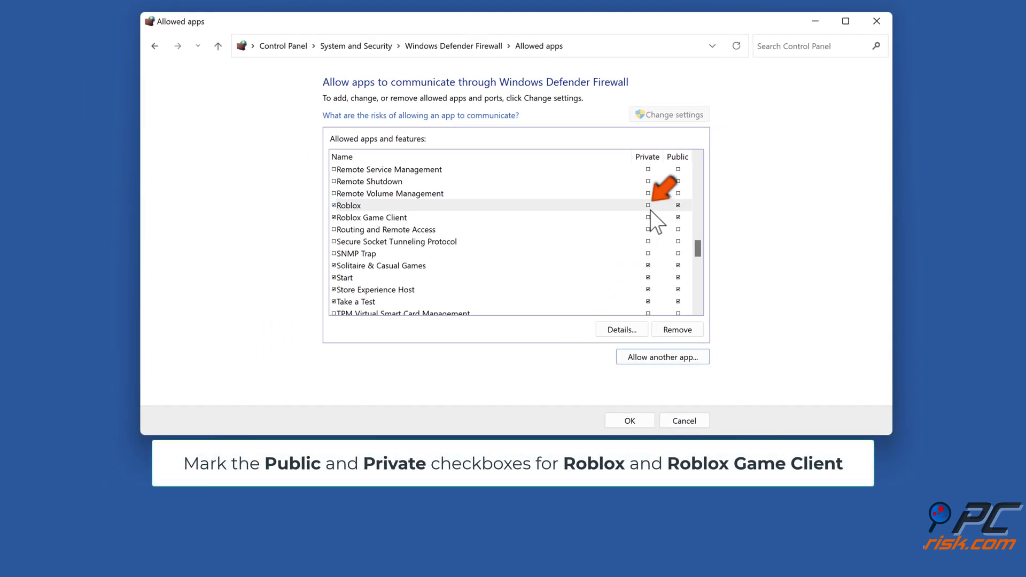
# Allow Roblox and Roblox Game Client on Private networks, save with OK, and close the firewall window.
pyautogui.click(648, 205)
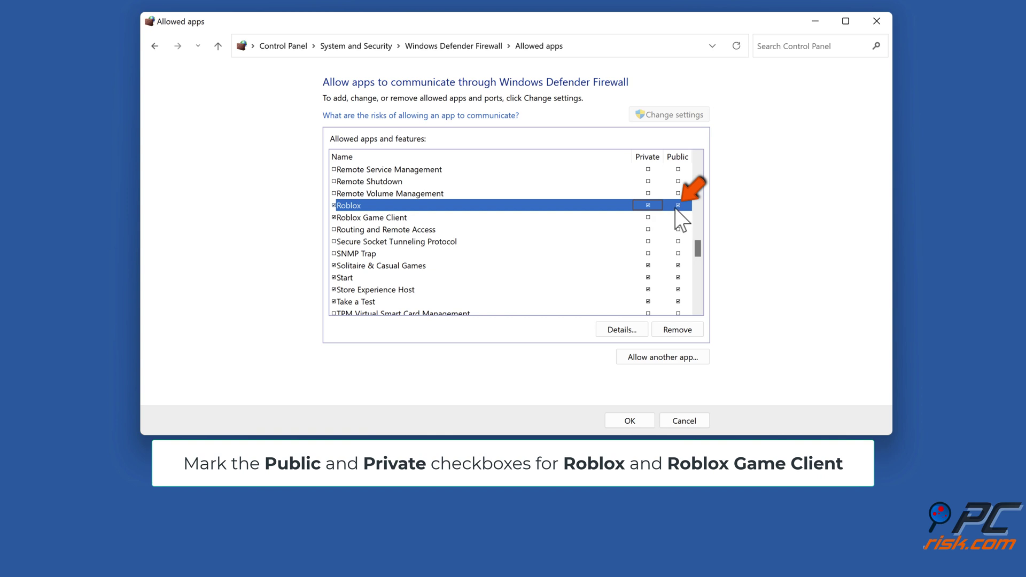
pyautogui.click(648, 217)
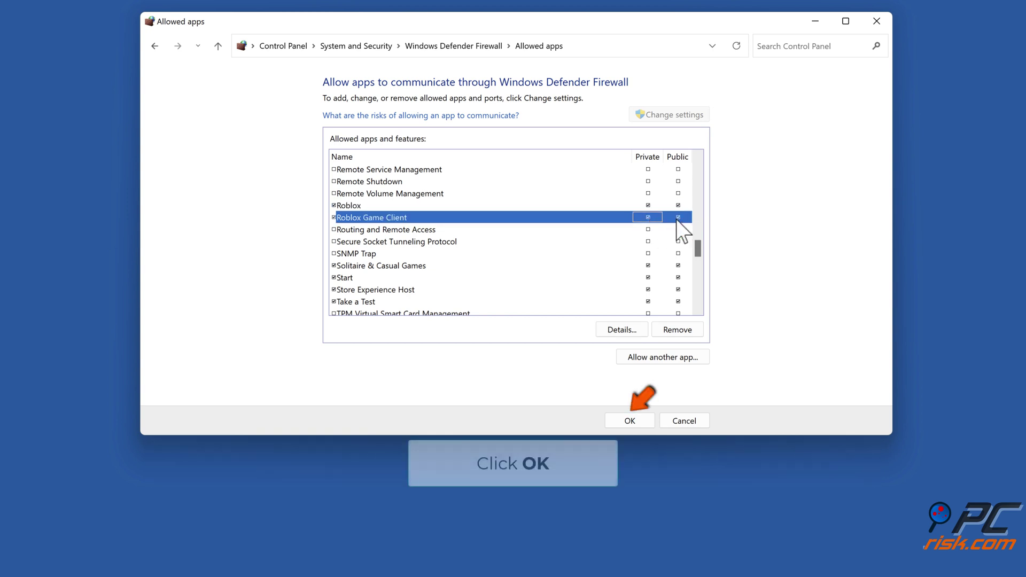
pyautogui.click(631, 422)
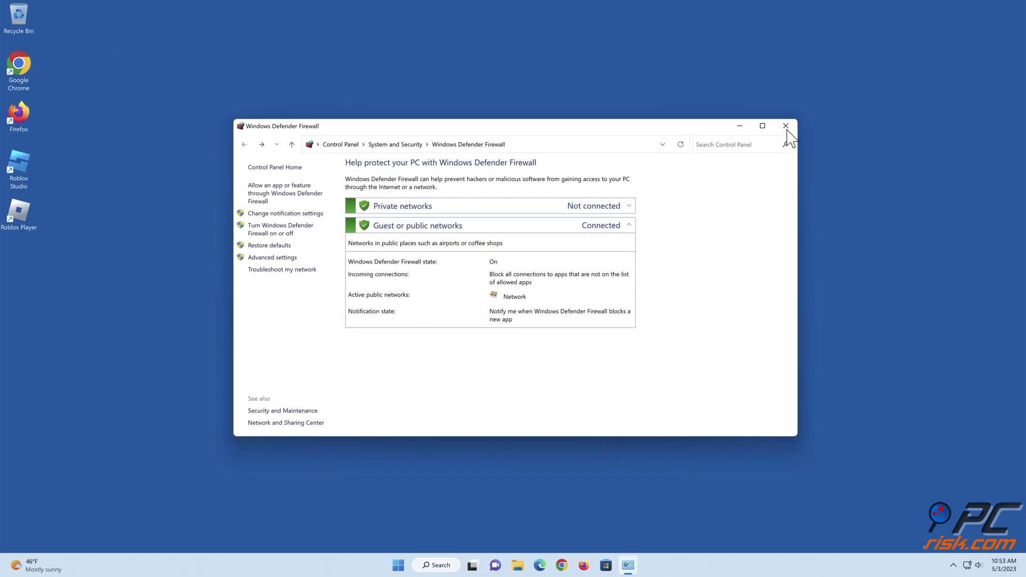
pyautogui.click(786, 128)
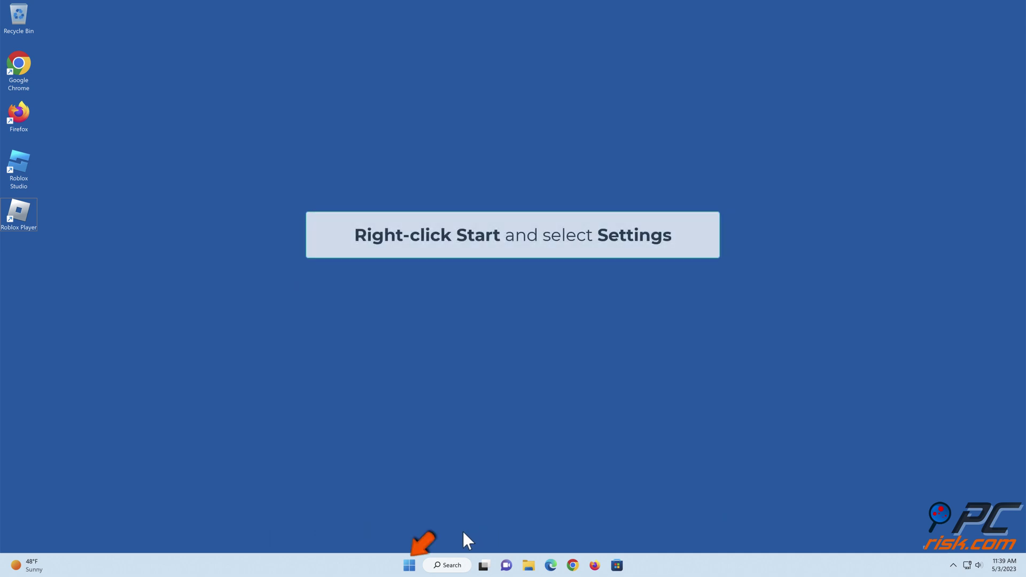
# Under Settings > Apps > Default apps, set Google Chrome as the default browser, then close Settings.
pyautogui.rightClick(409, 565)
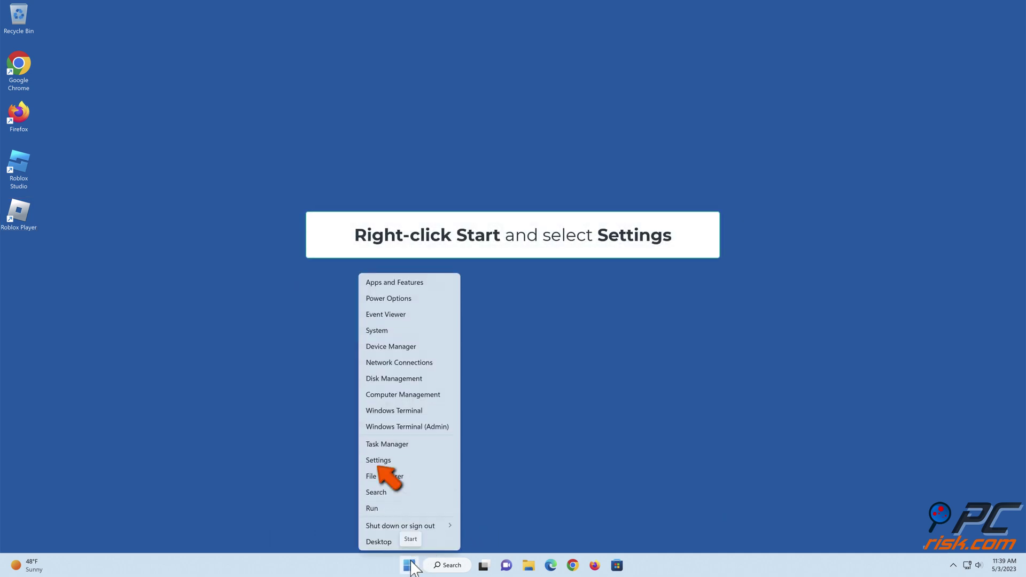
pyautogui.click(378, 462)
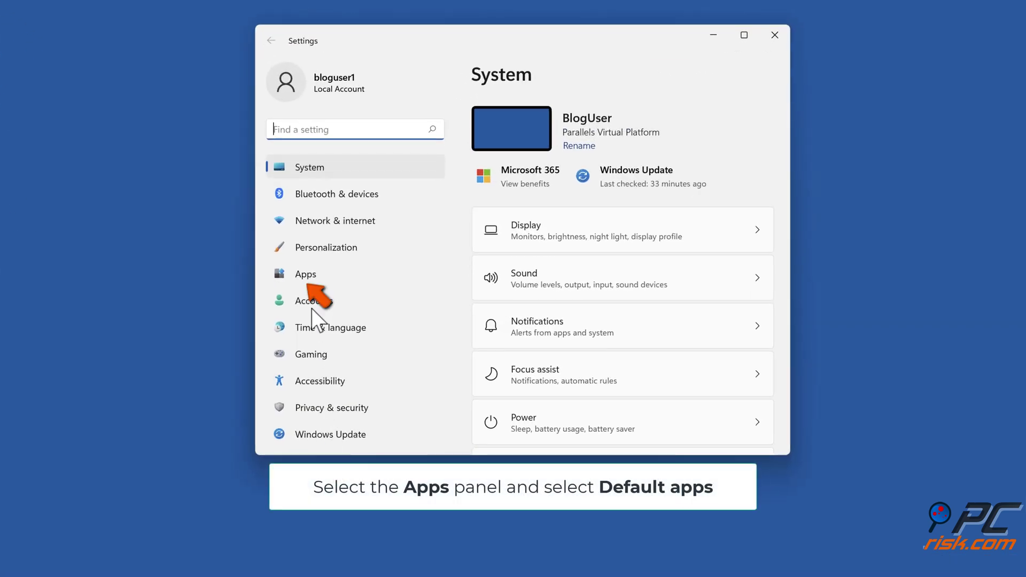
pyautogui.click(310, 282)
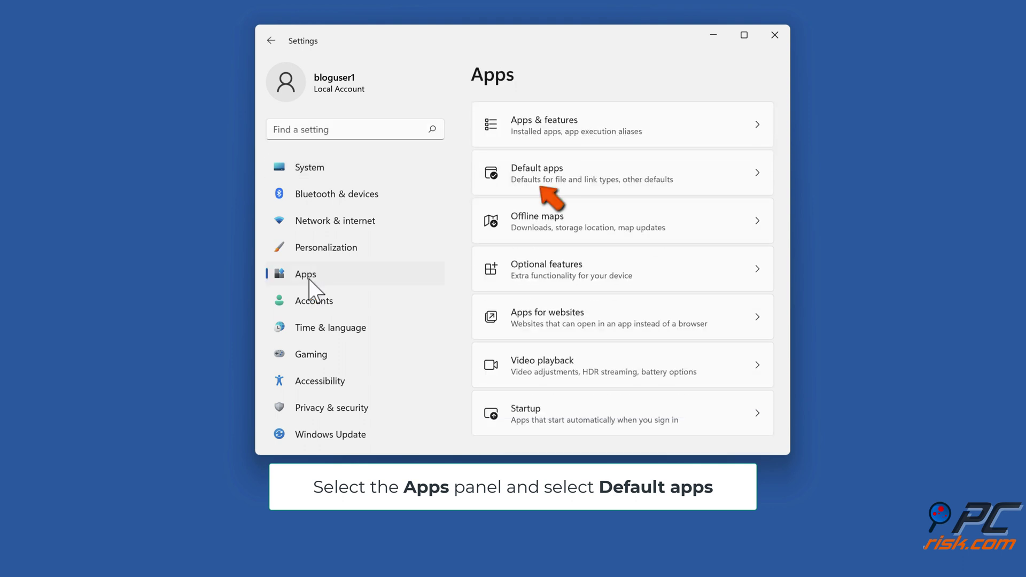
pyautogui.click(544, 185)
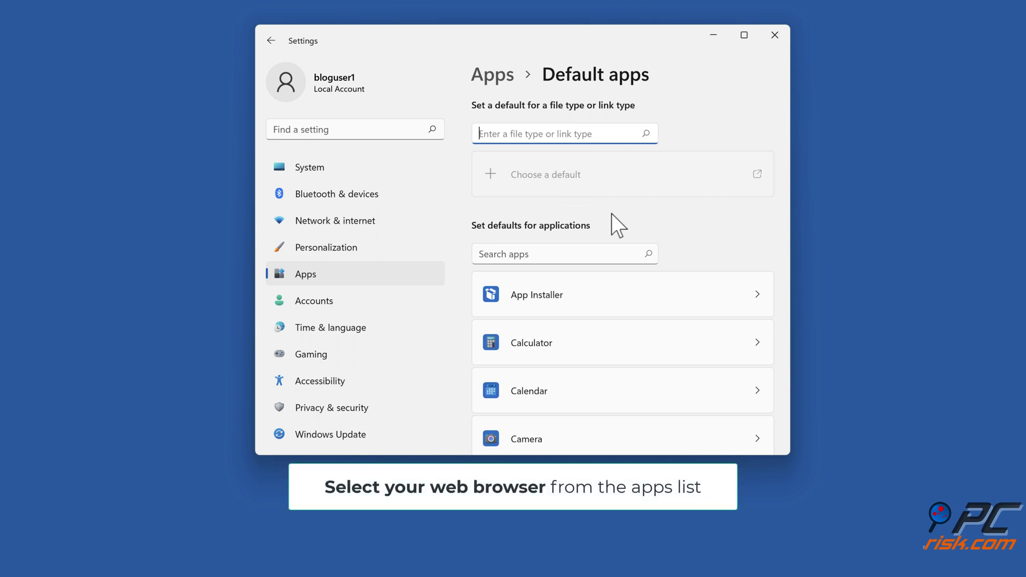
pyautogui.scroll(-12, 611, 214)
pyautogui.scroll(-1, 611, 213)
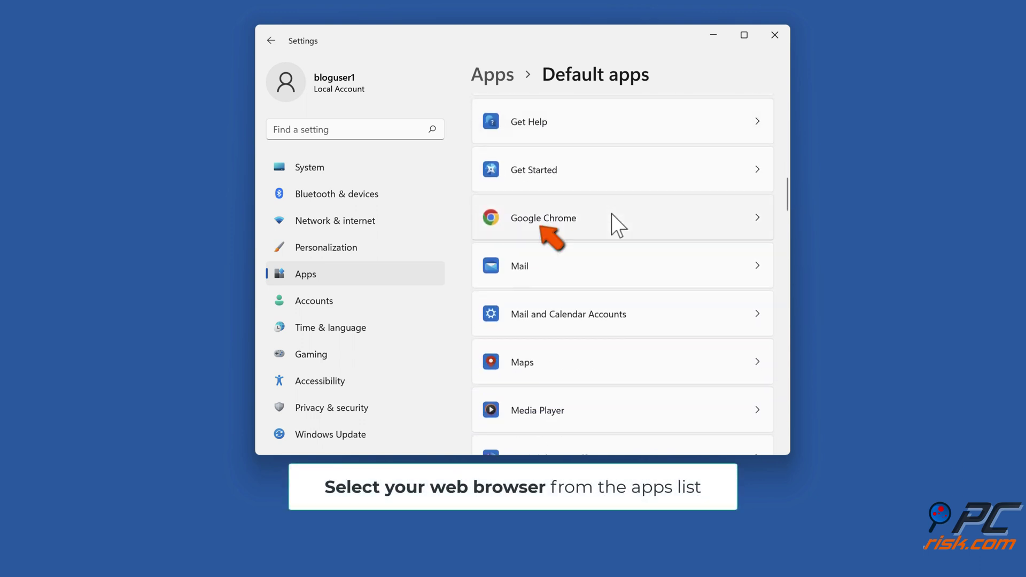
pyautogui.click(556, 231)
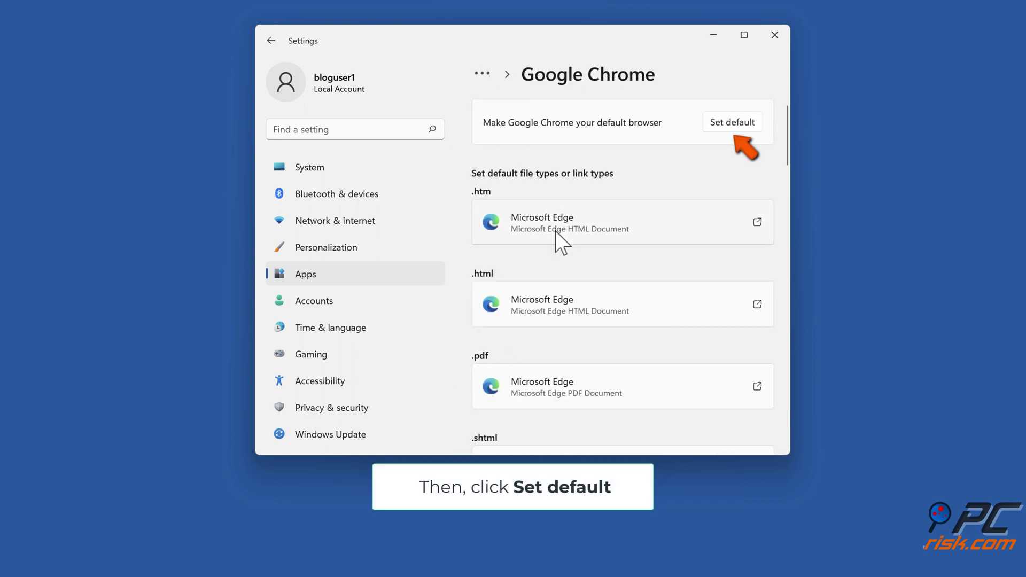
pyautogui.click(732, 127)
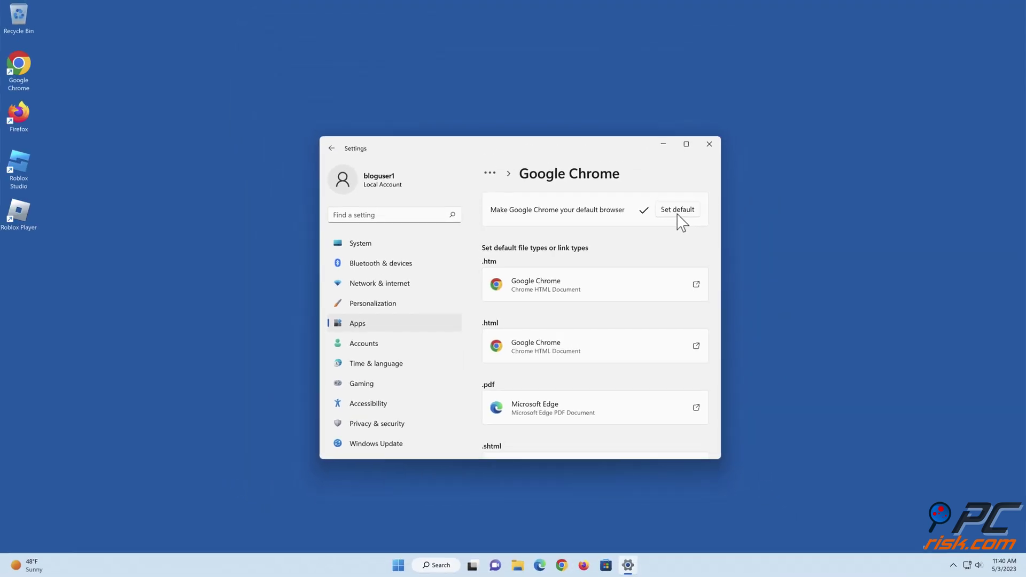
pyautogui.click(709, 148)
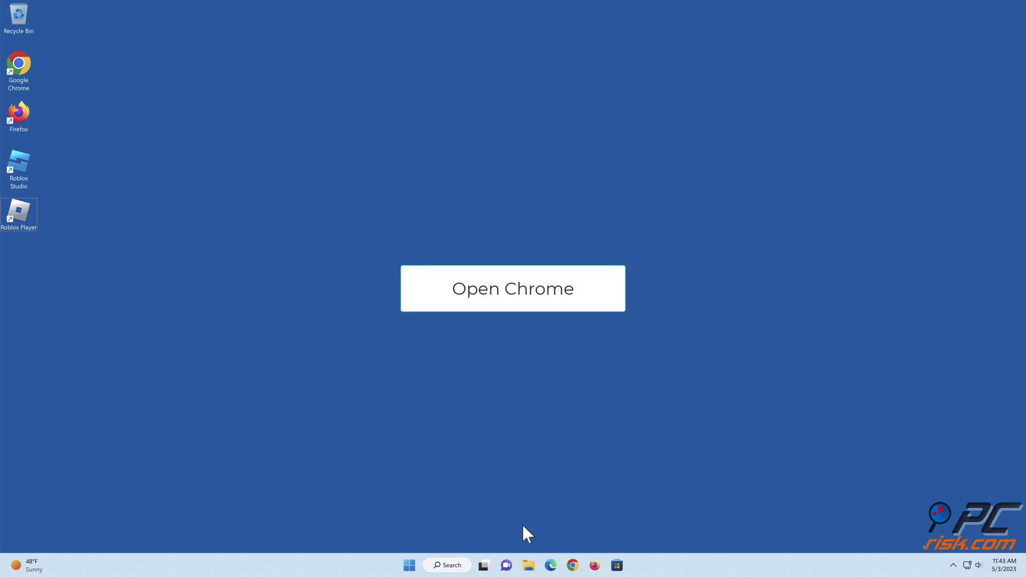
# Toggle off AdBlock on Chrome's Extensions page (More tools > Extensions) and close Chrome.
pyautogui.click(573, 565)
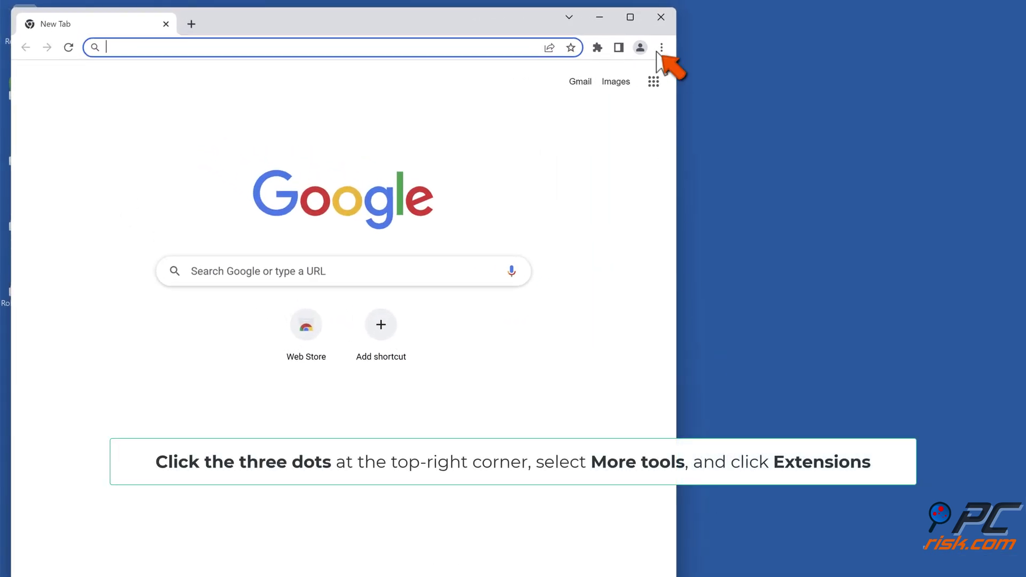
pyautogui.click(661, 48)
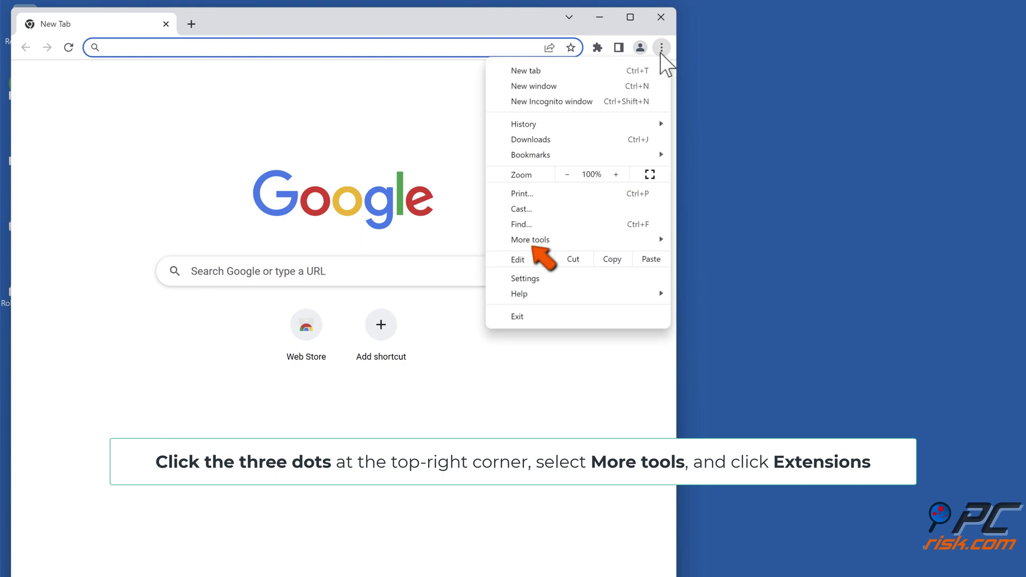
pyautogui.moveTo(542, 240)
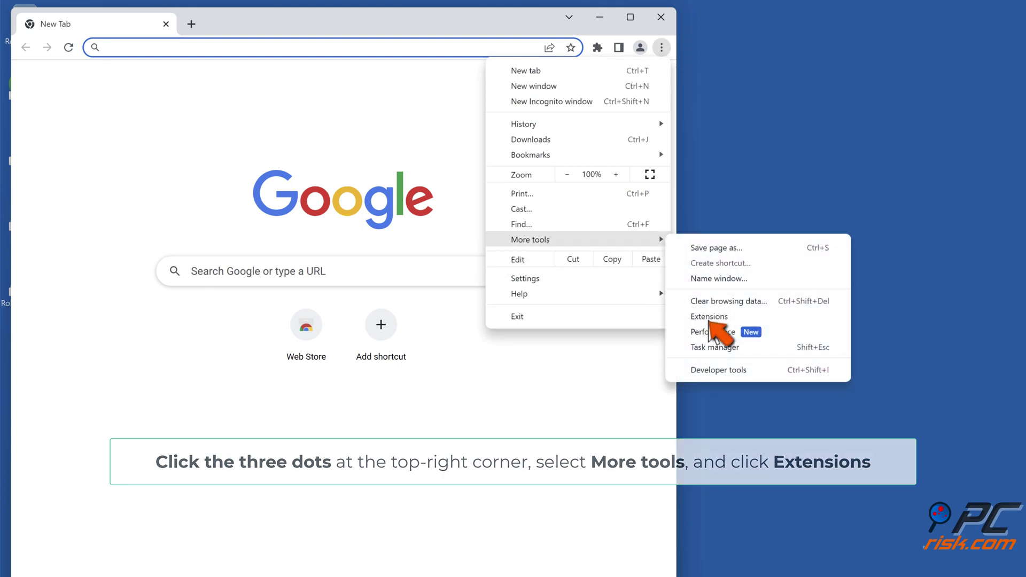
pyautogui.click(708, 319)
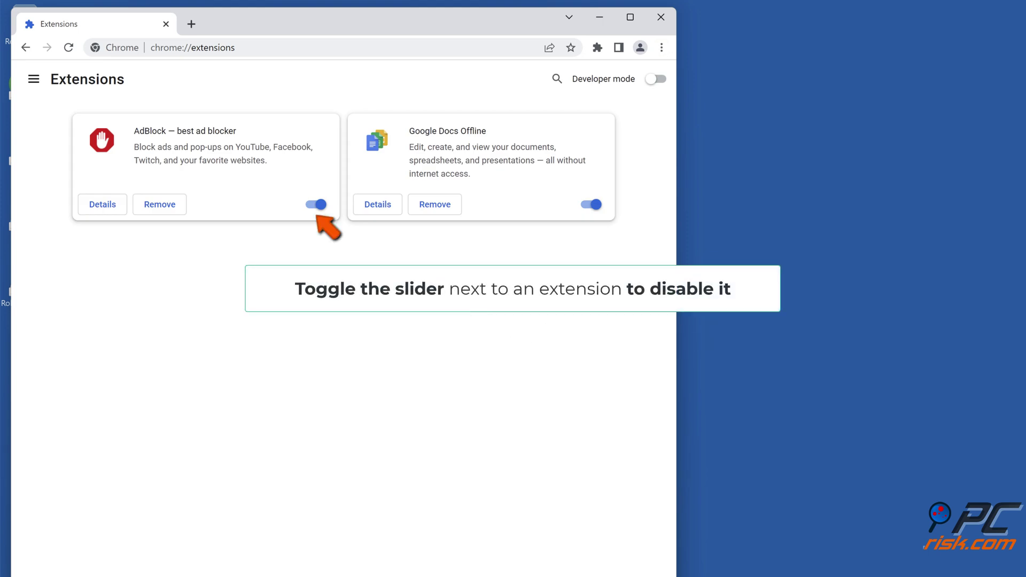
pyautogui.click(316, 204)
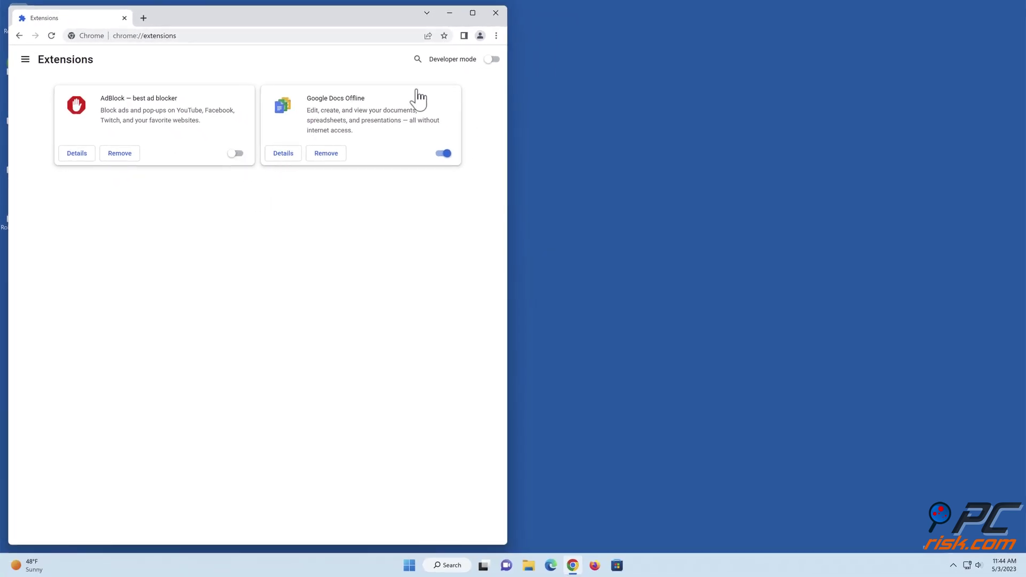
pyautogui.click(495, 13)
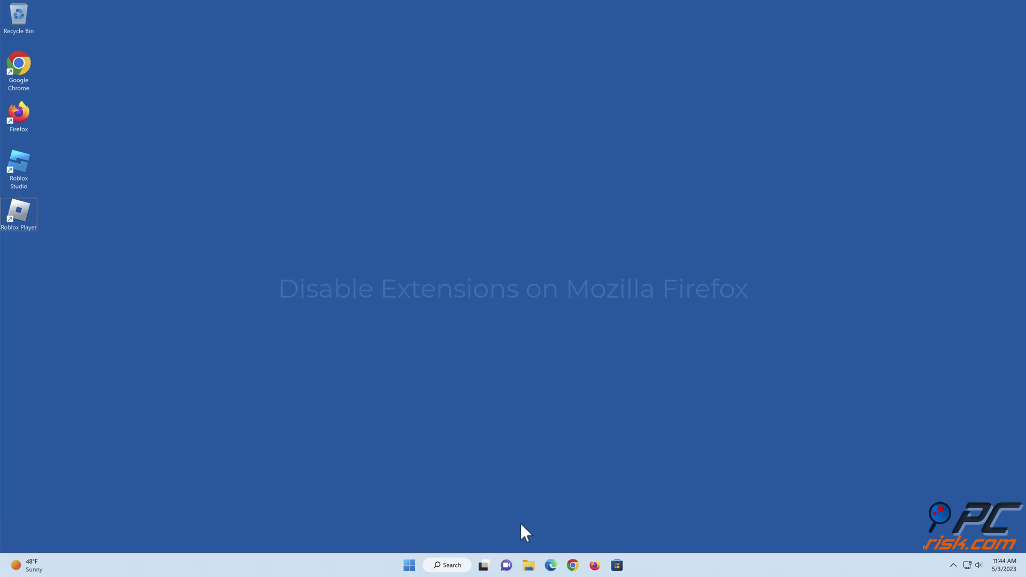
# Disable AdBlock under Firefox's Add-ons and themes > Extensions, then close Firefox.
pyautogui.click(595, 565)
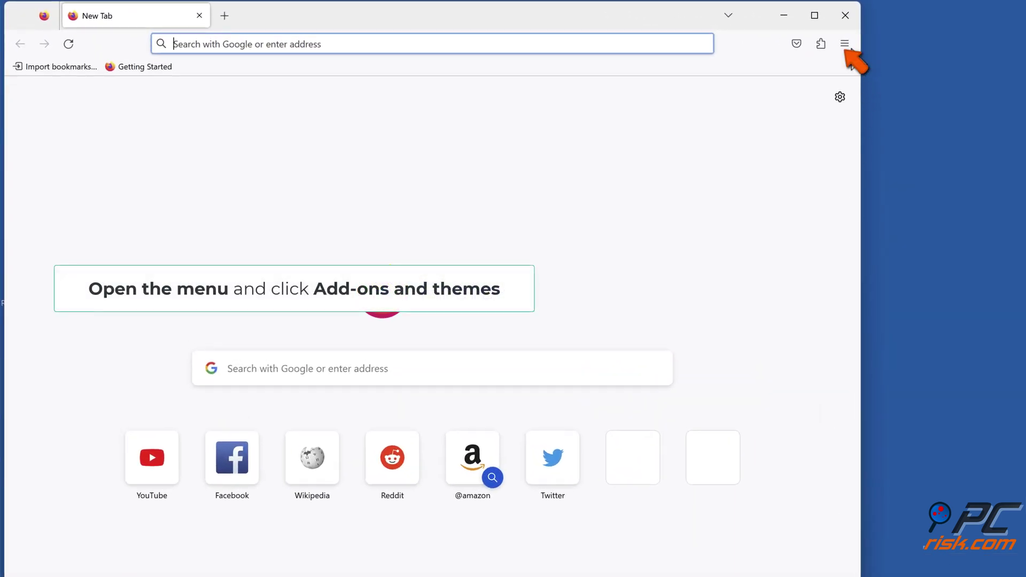
pyautogui.click(846, 45)
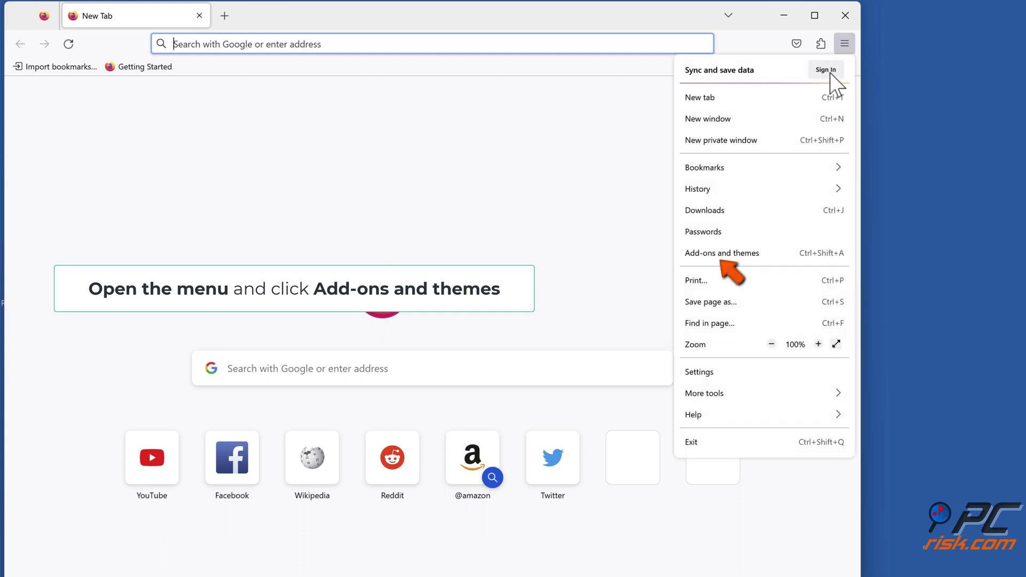
pyautogui.click(727, 254)
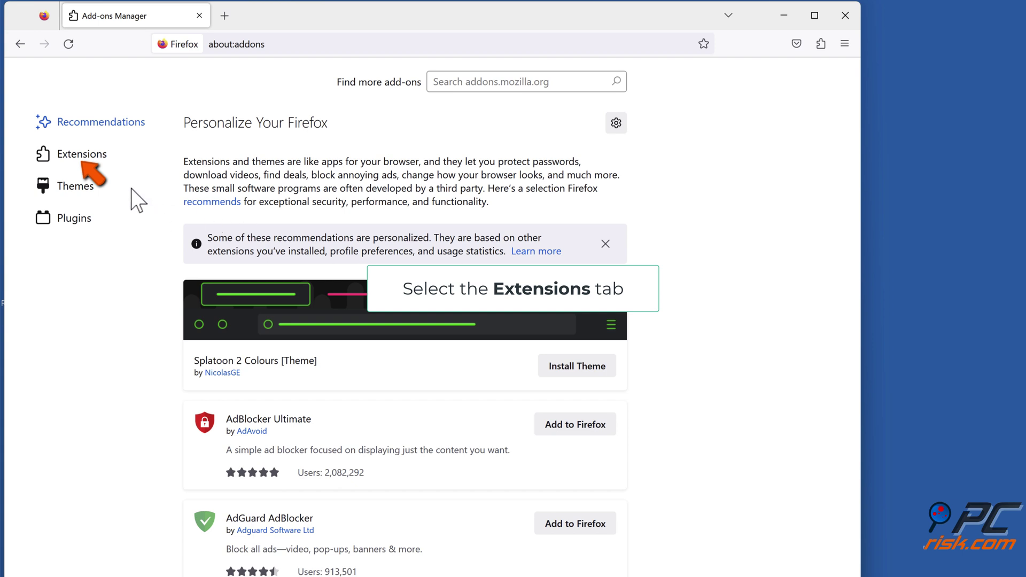
pyautogui.click(81, 157)
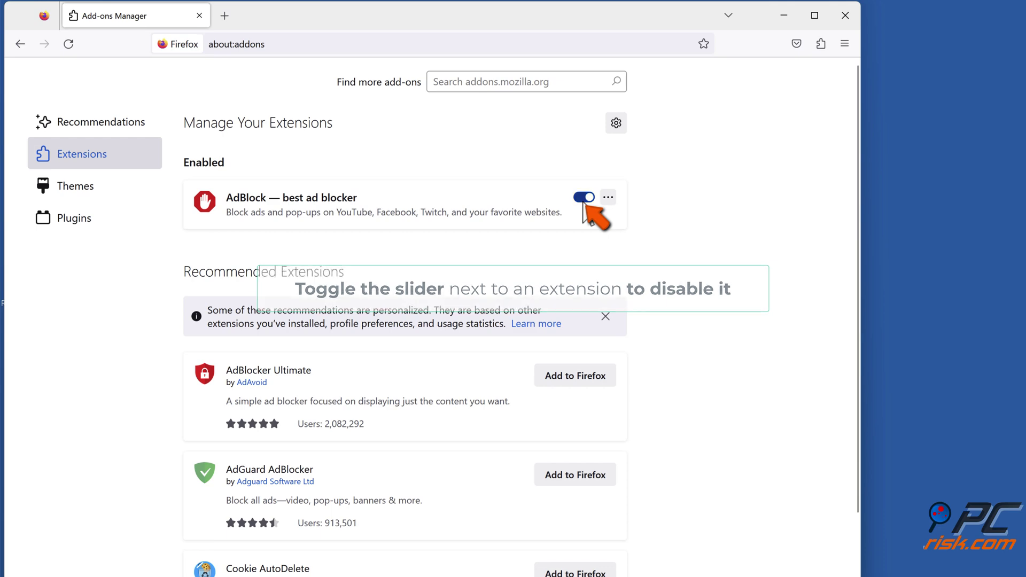
pyautogui.click(584, 198)
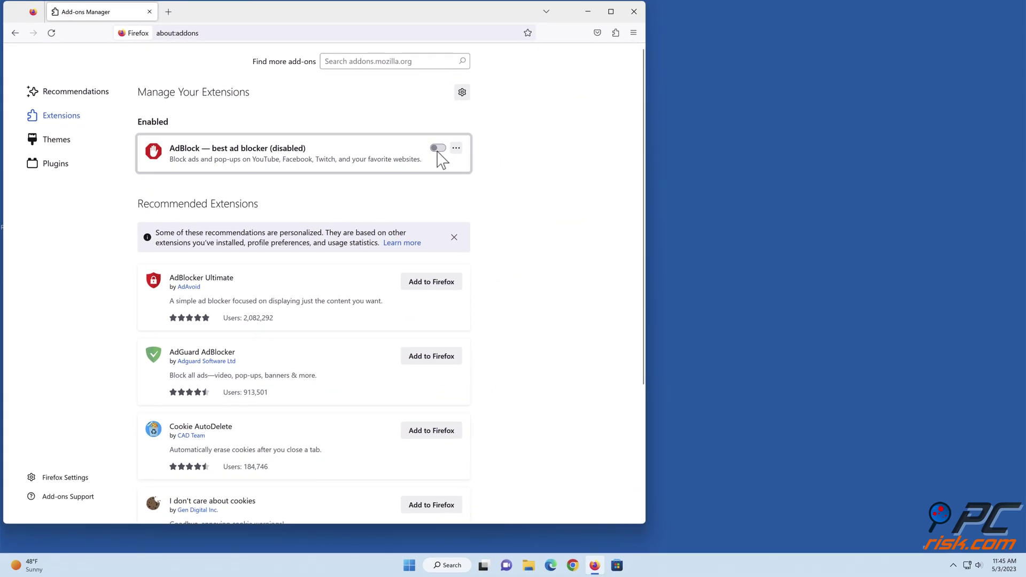
pyautogui.click(635, 15)
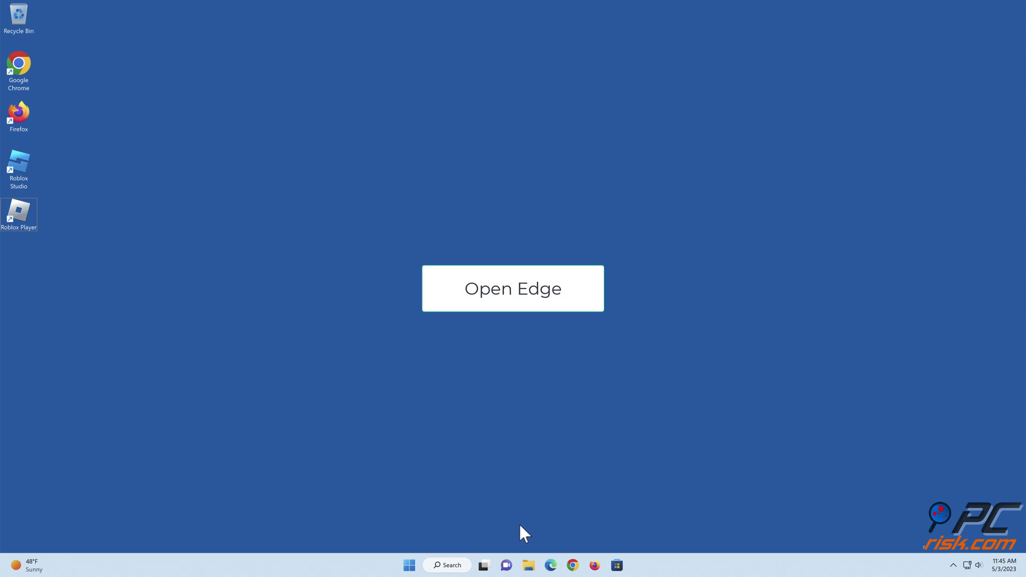
# Toggle off AdBlock on Edge's Manage extensions page, then close Edge.
pyautogui.click(550, 565)
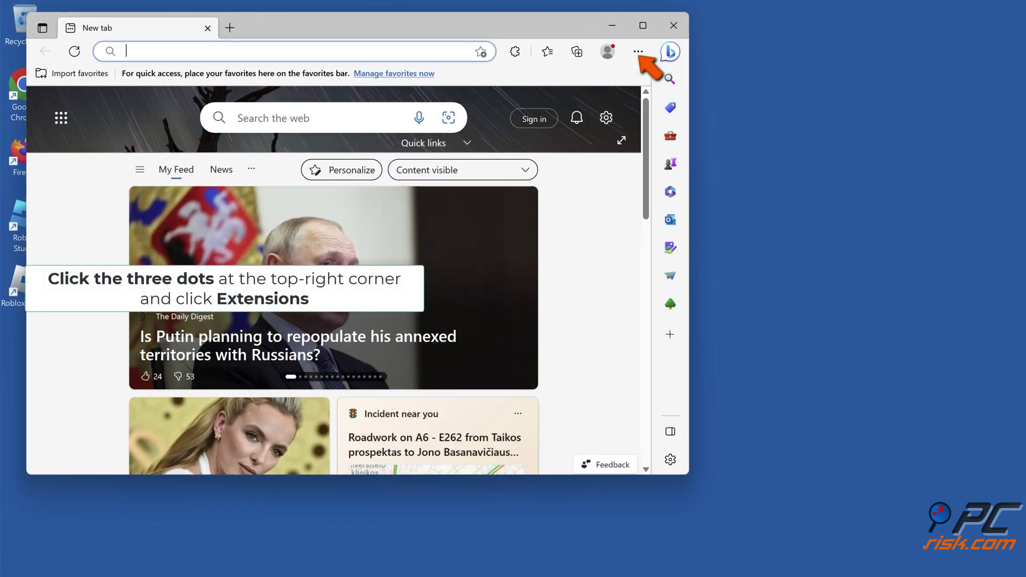
pyautogui.click(638, 52)
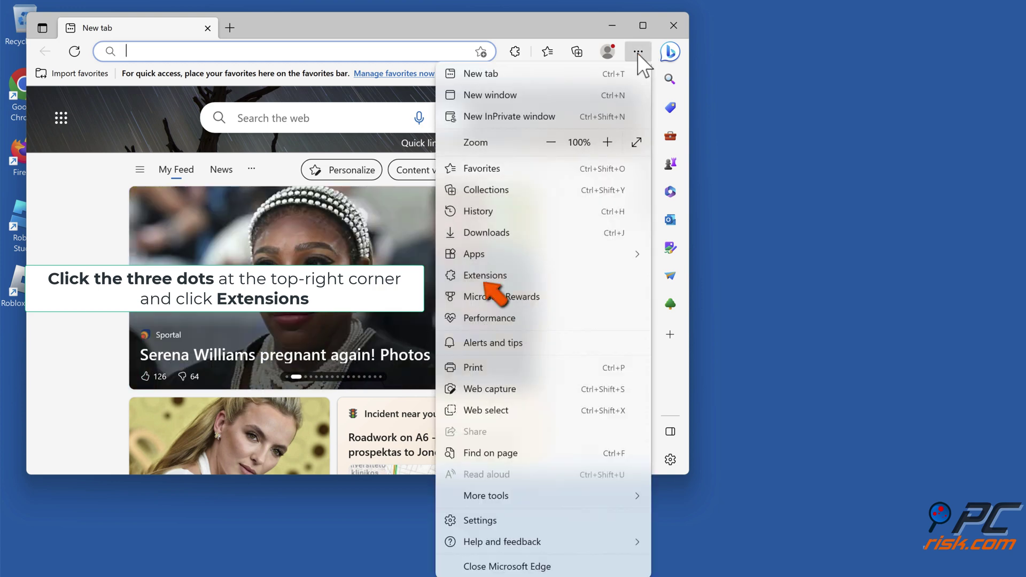
pyautogui.click(485, 275)
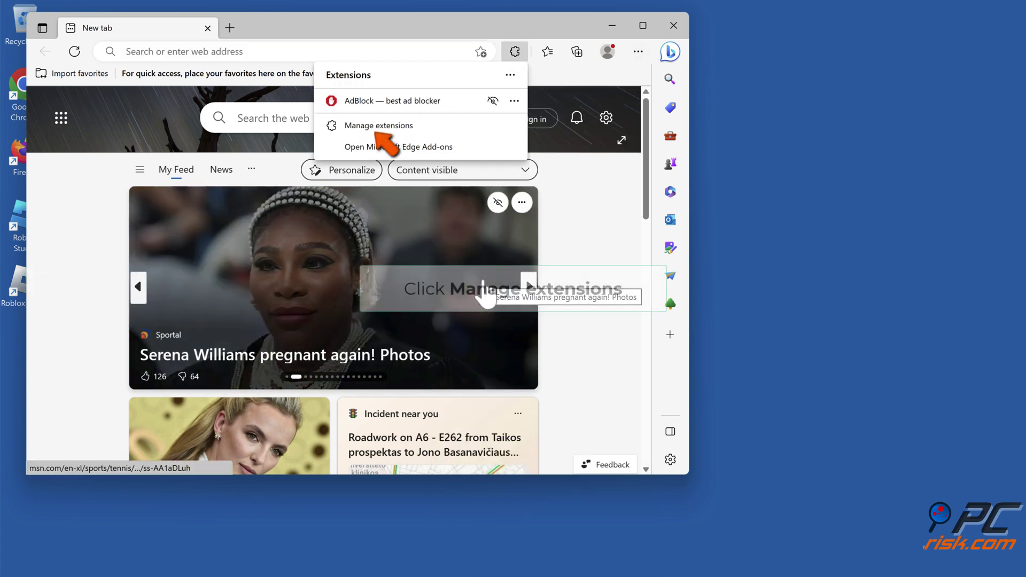
pyautogui.click(379, 129)
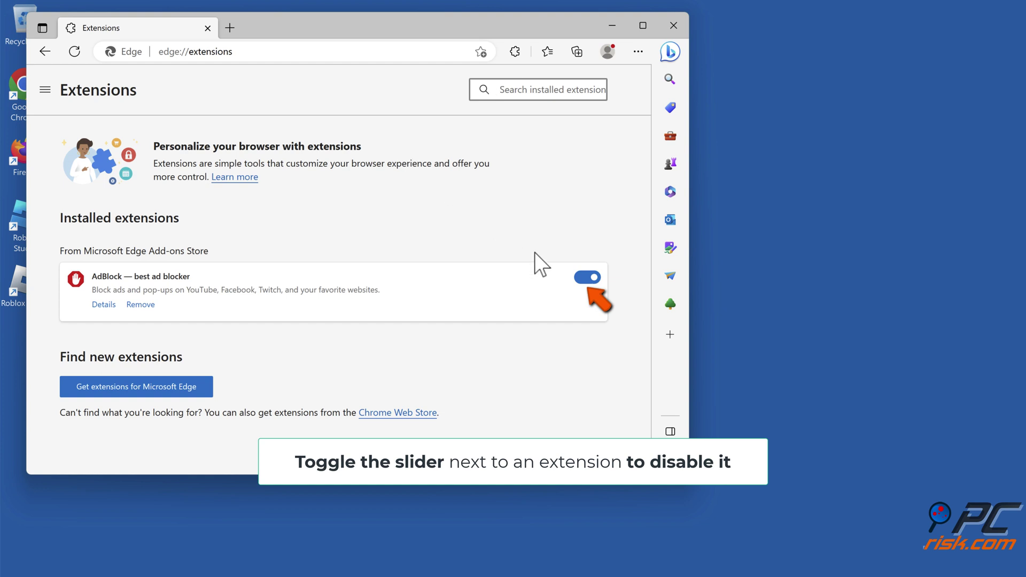
pyautogui.click(586, 278)
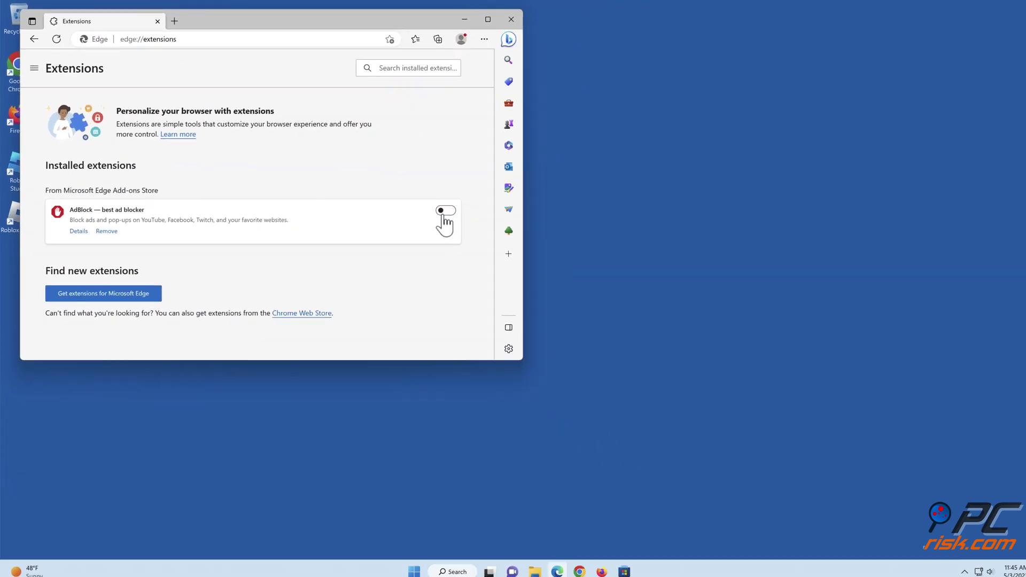
pyautogui.click(505, 19)
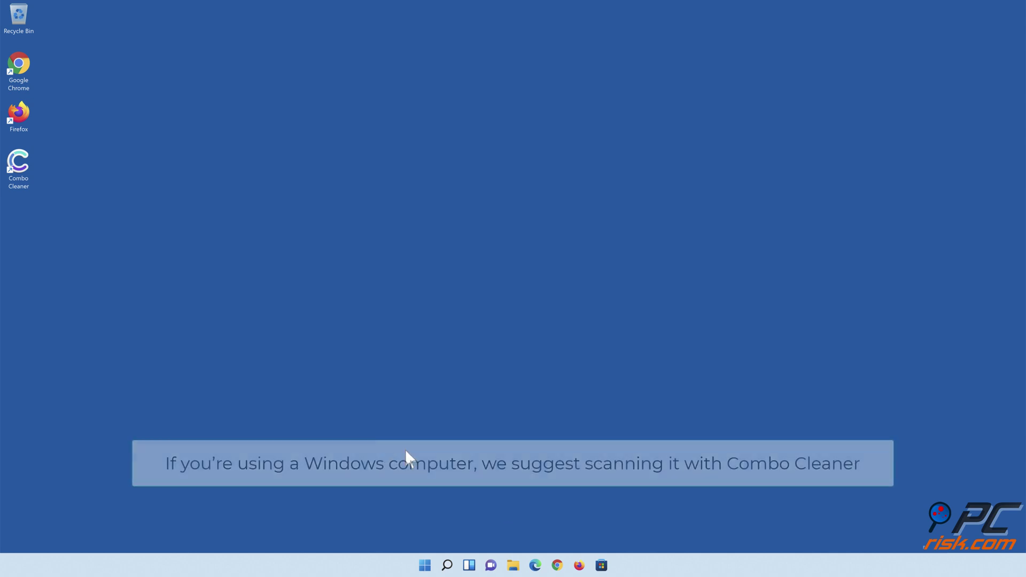
# Run a Combo Cleaner scan, quarantine all detected threats, and switch on Anti-malware protection.
pyautogui.doubleClick(25, 181)
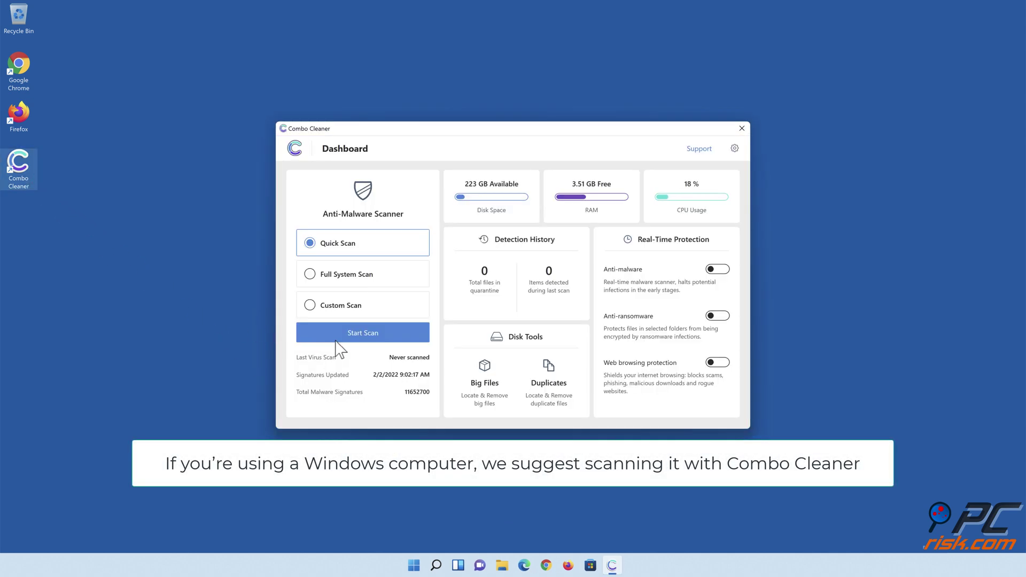
pyautogui.click(364, 340)
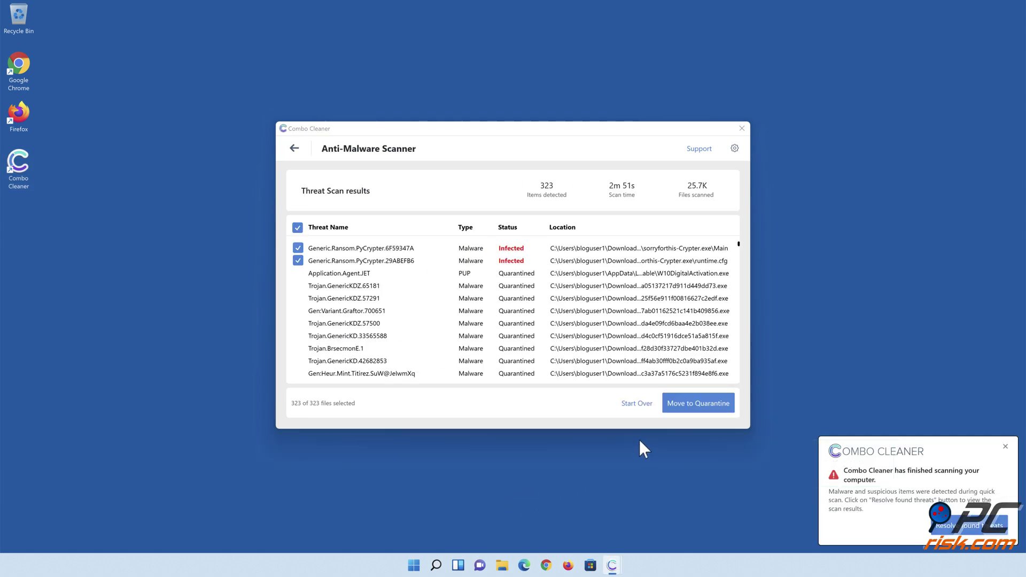
pyautogui.click(696, 409)
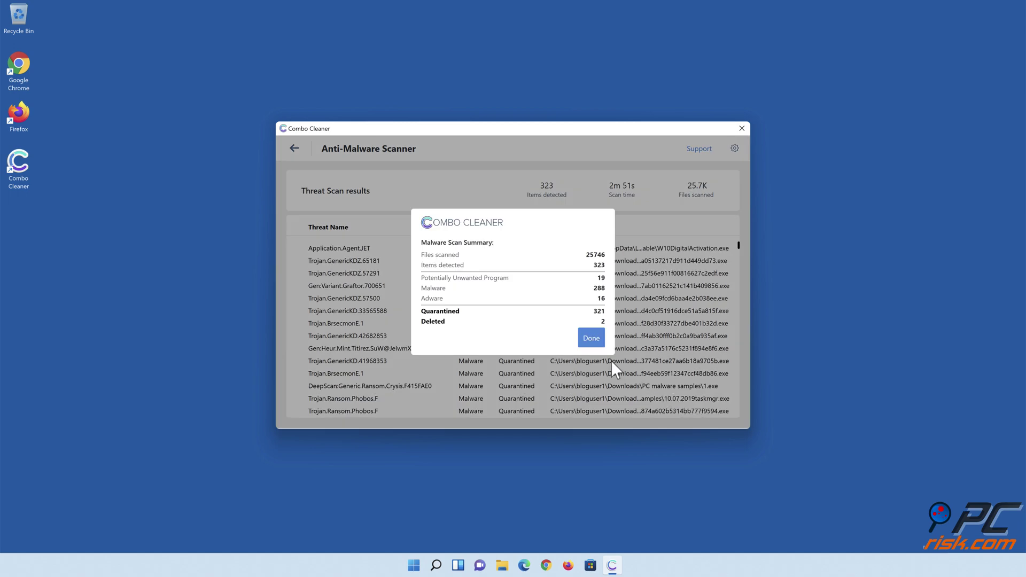
pyautogui.click(590, 341)
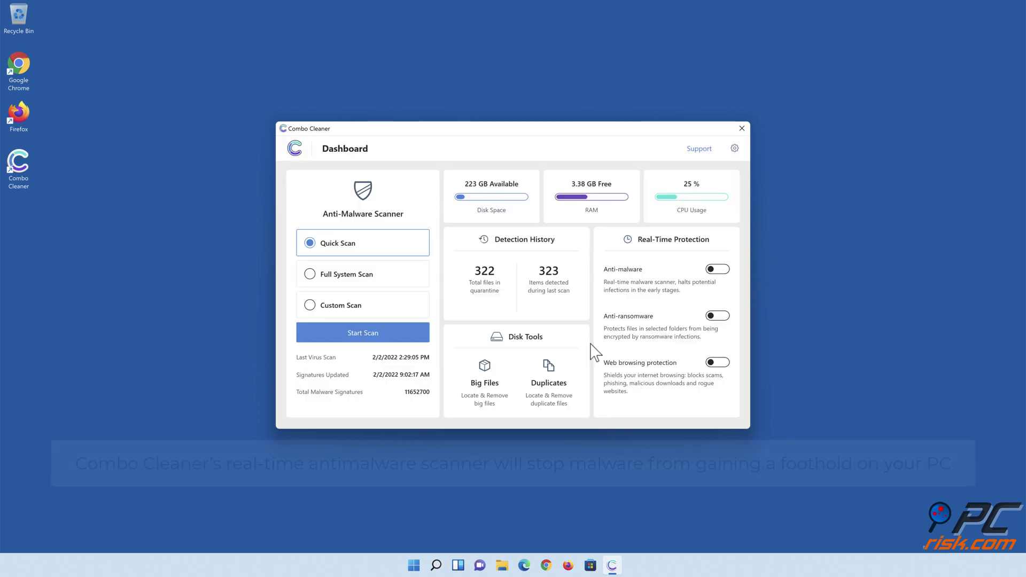
pyautogui.click(717, 272)
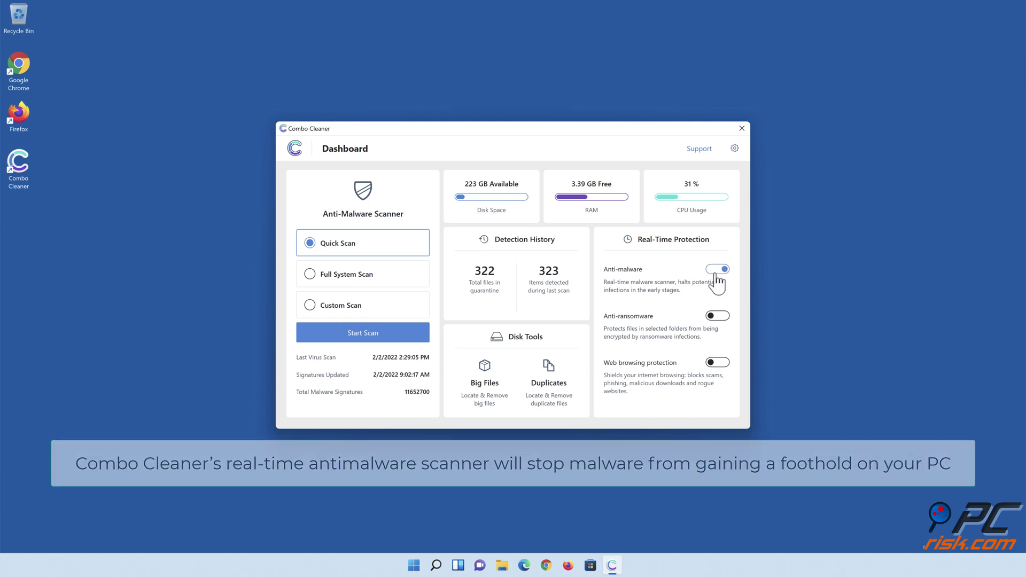
# Enable Anti-ransomware and add the Libraries > Documents folder as a protected folder.
pyautogui.click(717, 315)
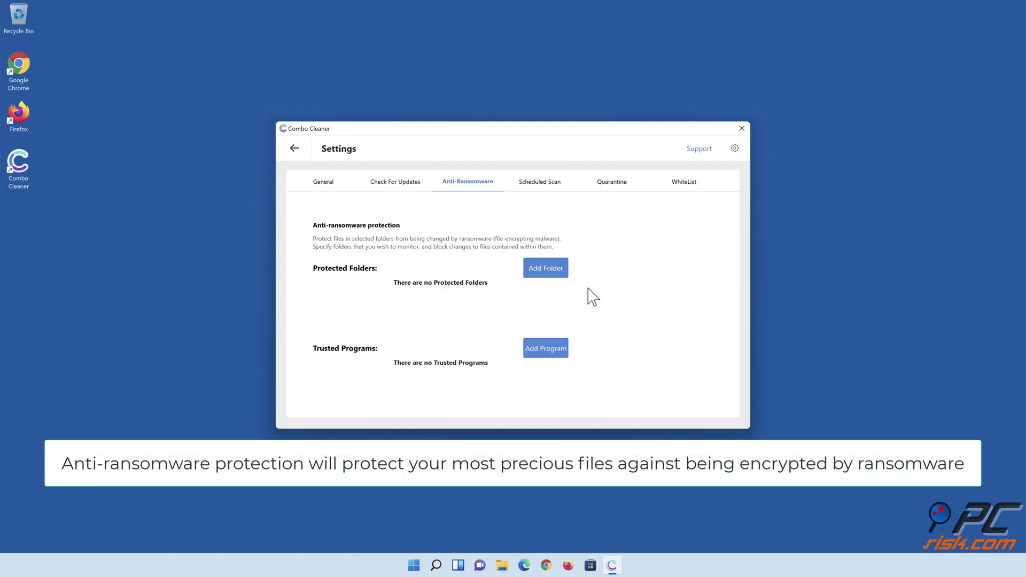
pyautogui.click(546, 271)
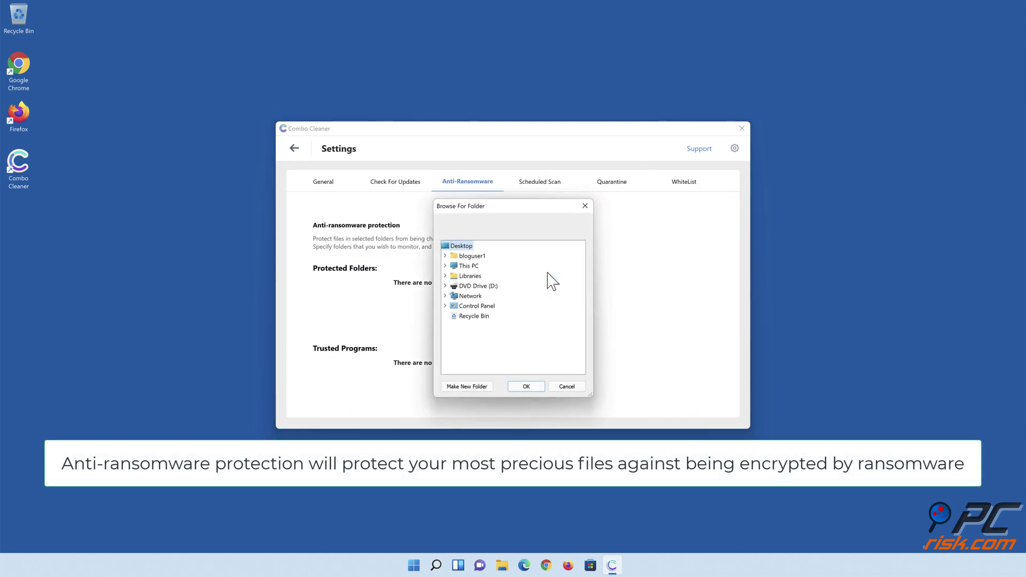
pyautogui.click(445, 276)
pyautogui.click(454, 295)
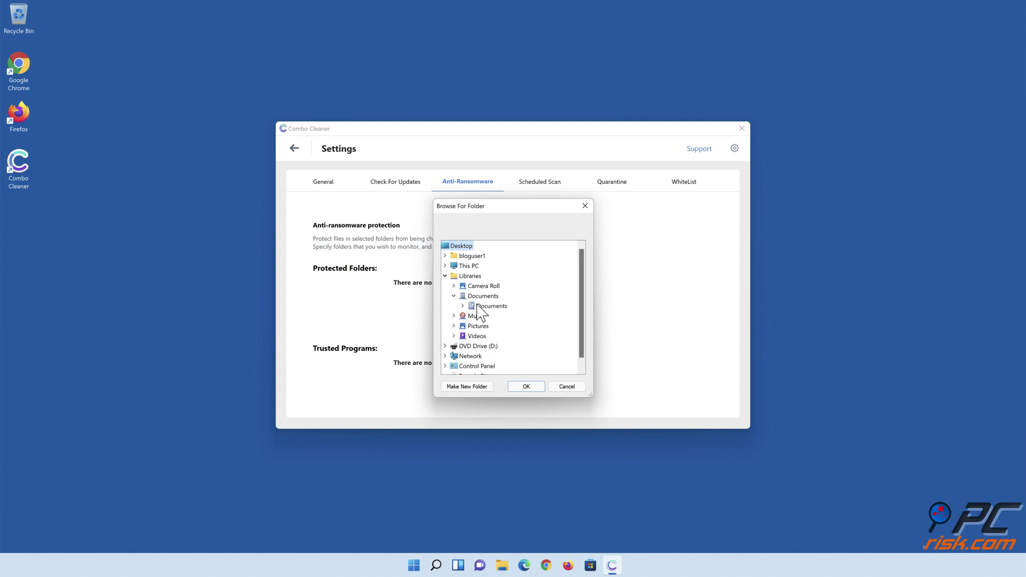
pyautogui.click(479, 306)
pyautogui.click(527, 387)
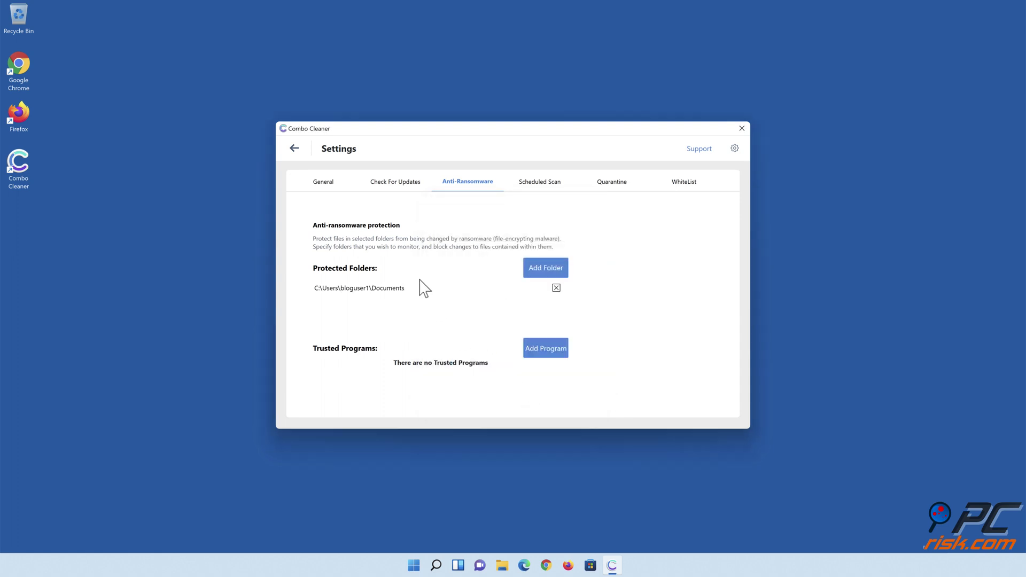
# Back on the Dashboard, switch on the Web browsing protection toggle.
pyautogui.click(295, 149)
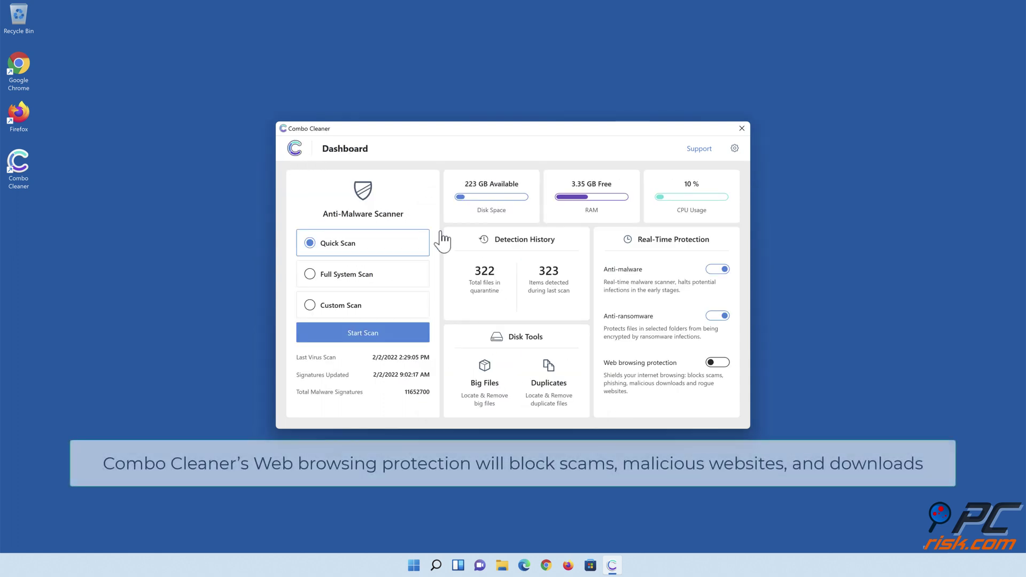
pyautogui.click(719, 374)
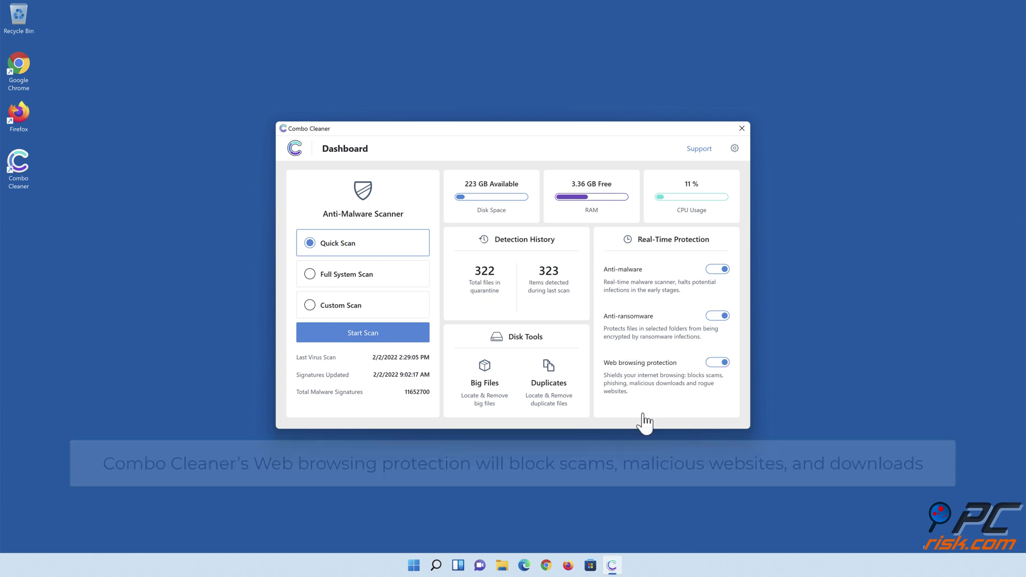